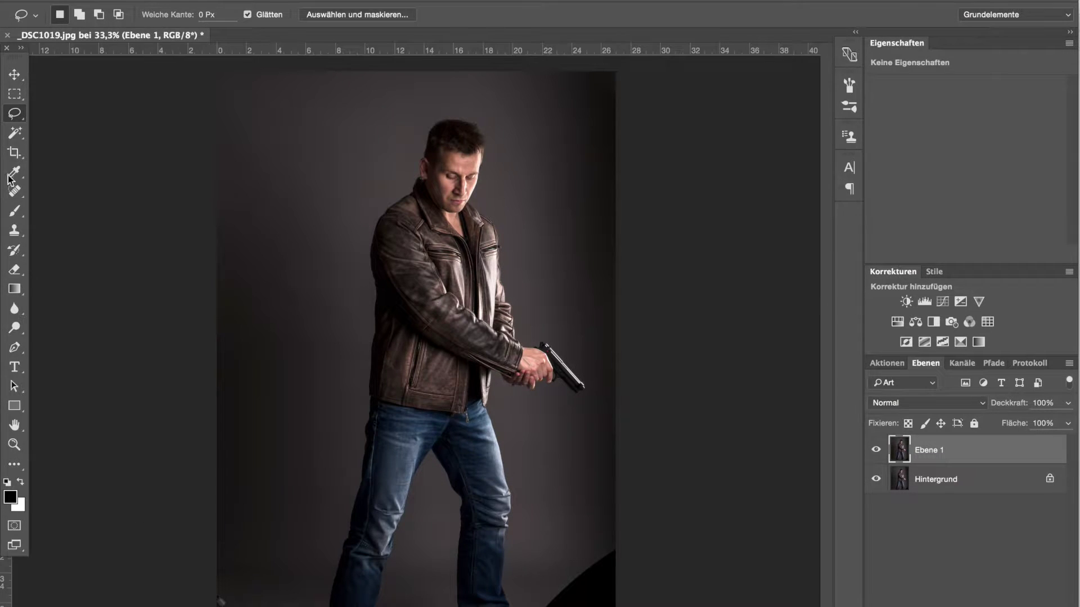
# - Pick the Magic Wand and reveal its tool group with Quick Selection and Magic Wand
pyautogui.click(19, 135)
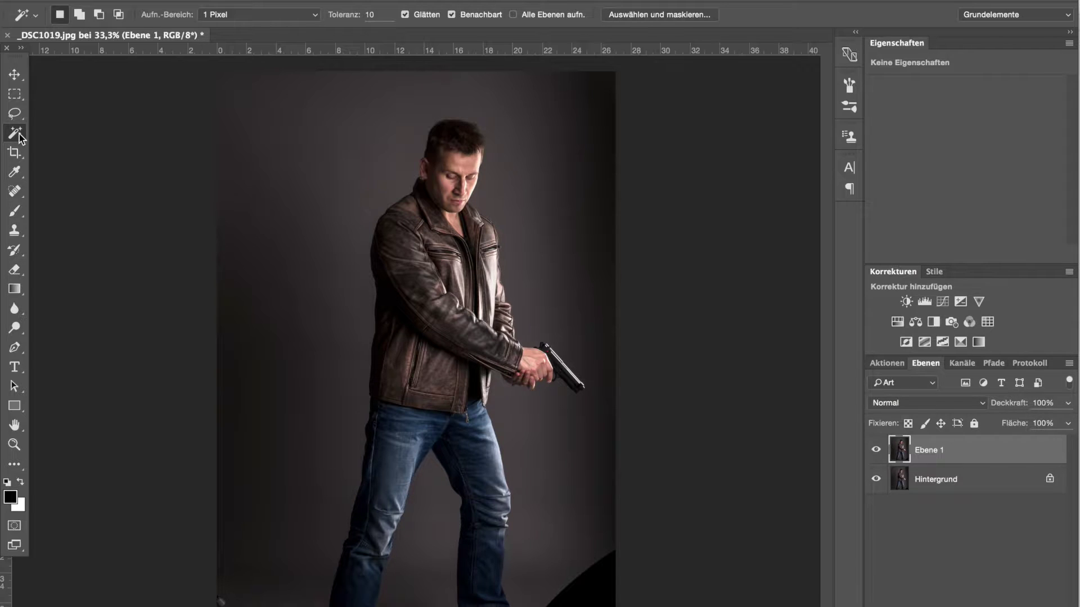
pyautogui.rightClick(19, 135)
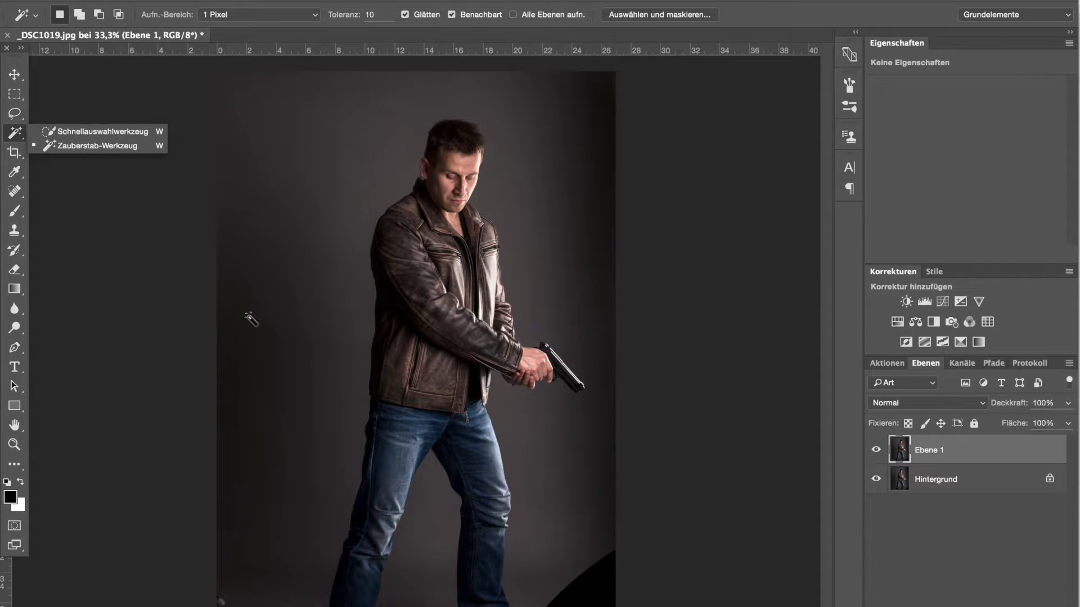
pyautogui.click(19, 352)
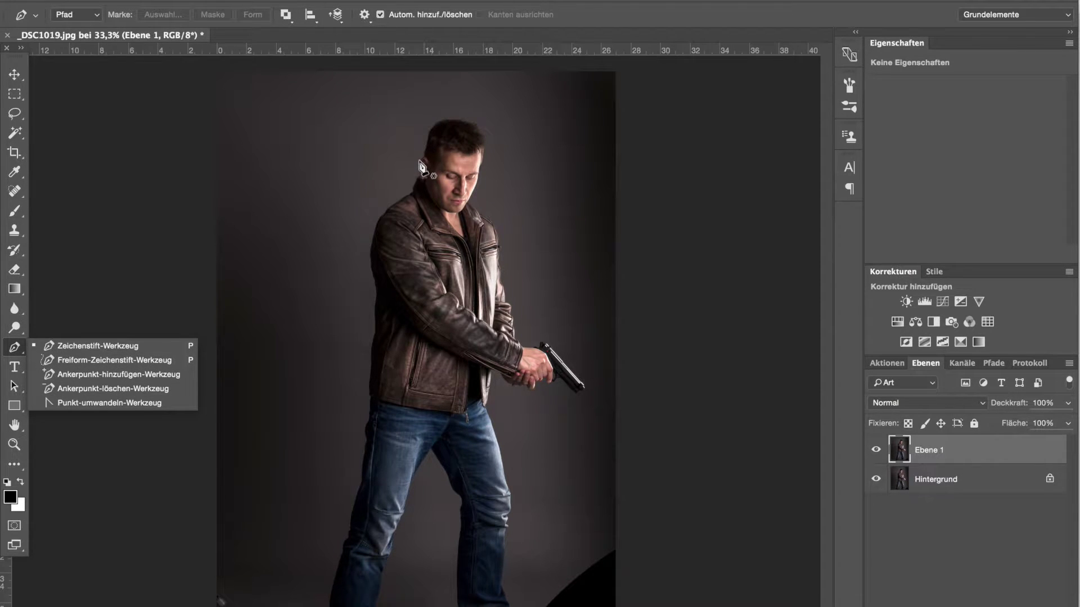
pyautogui.click(80, 135)
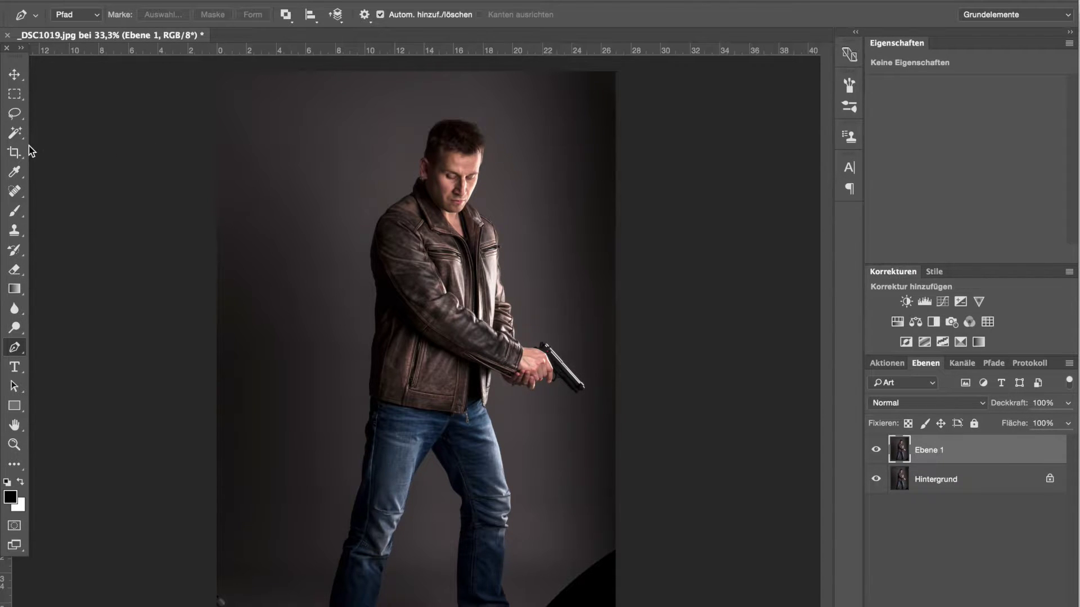
pyautogui.click(15, 133)
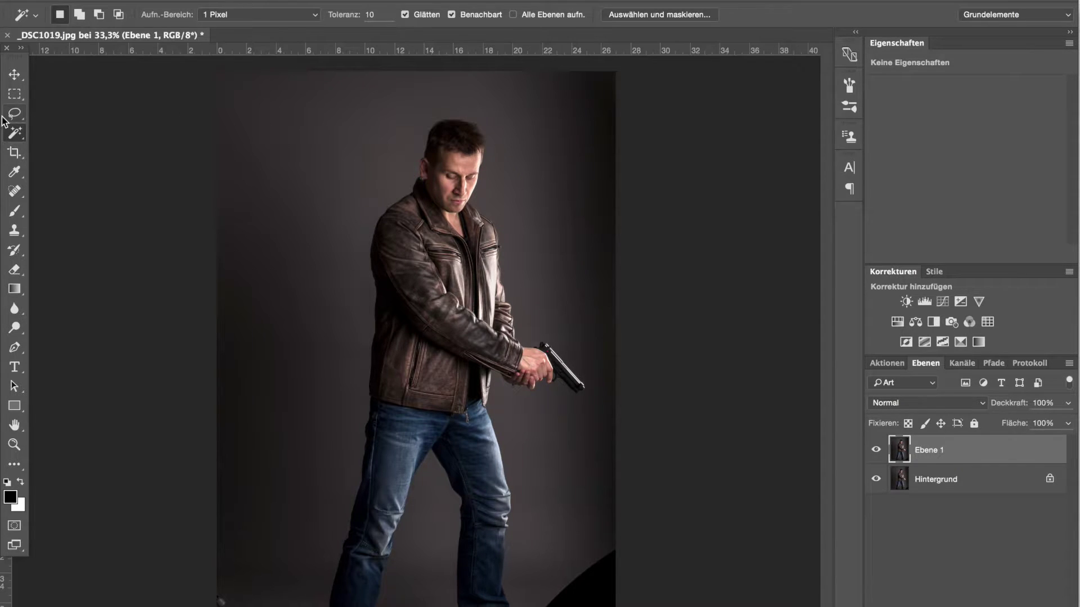
pyautogui.rightClick(15, 135)
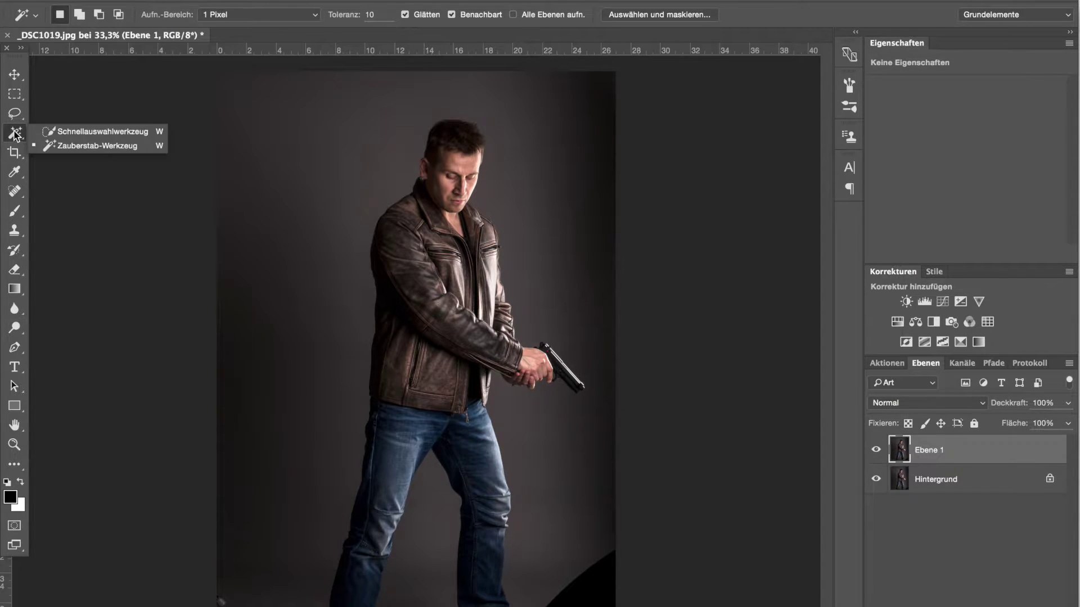
# - Switch to Quick Selection and zoom in to 100% on the face and jacket
pyautogui.click(79, 132)
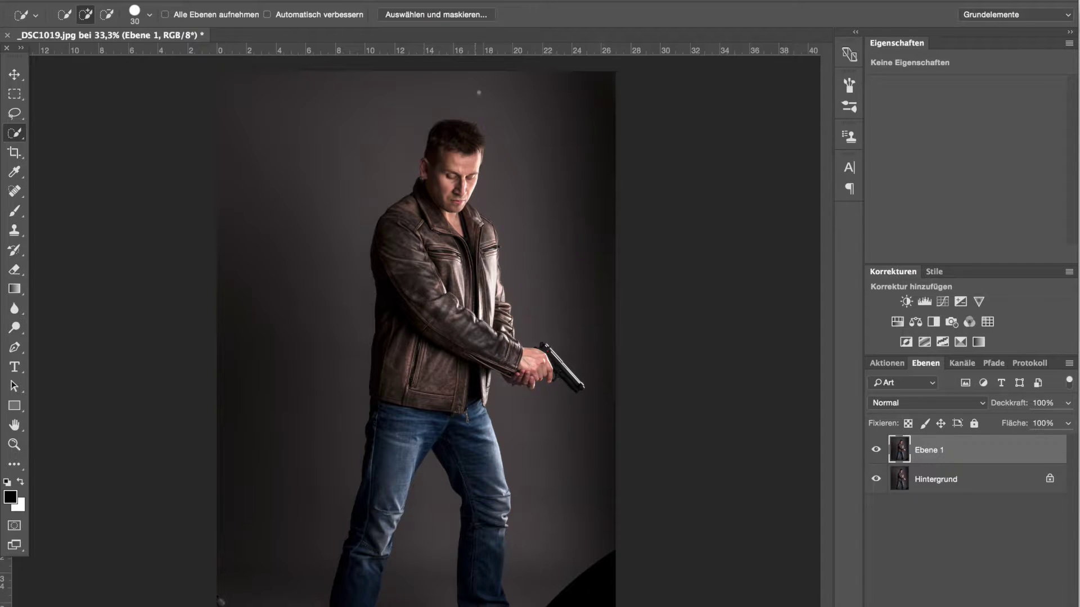
pyautogui.hotkey('ctrl', '+')
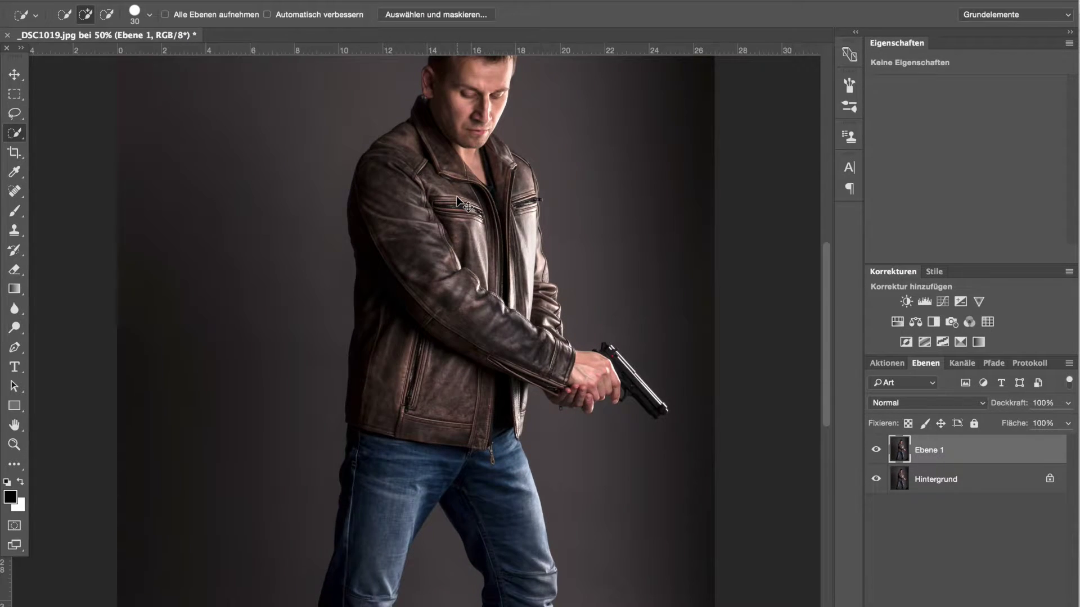
pyautogui.scroll(3, 817, 309)
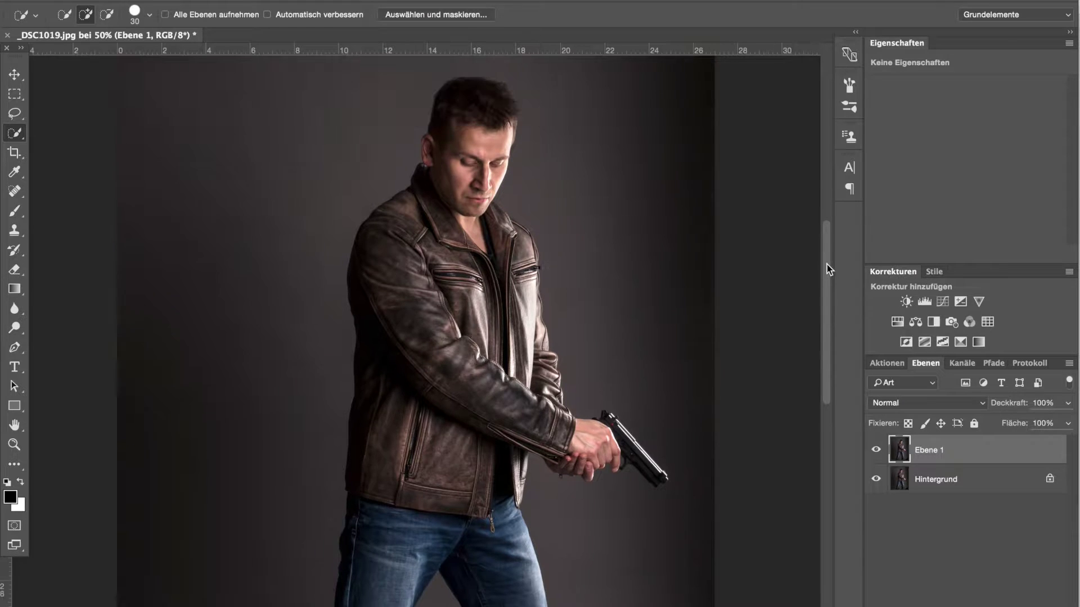
pyautogui.scroll(2, 826, 269)
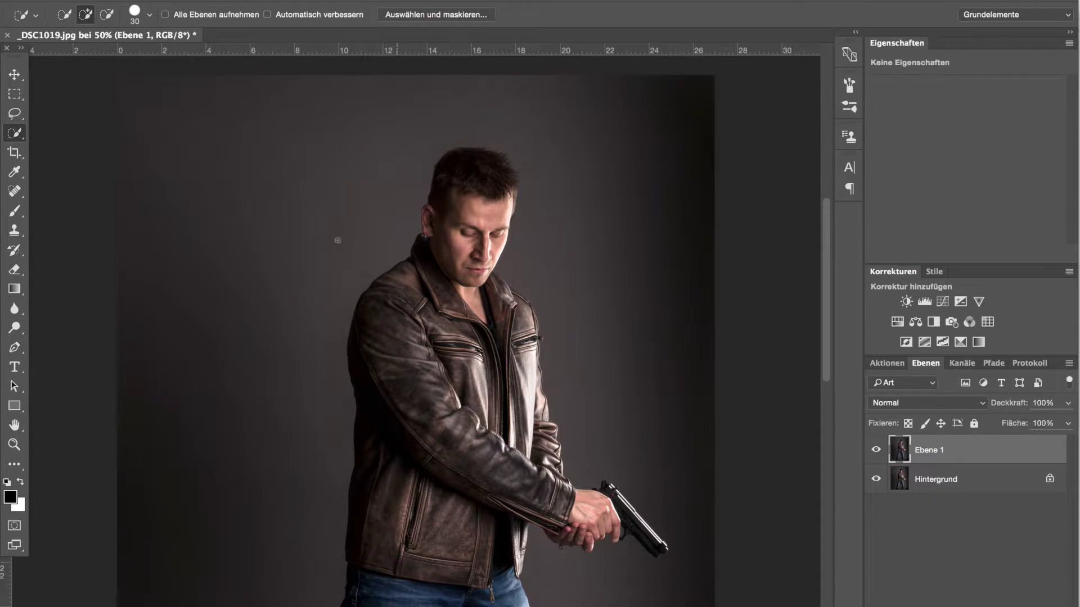
pyautogui.hotkey('ctrl', '+')
pyautogui.hotkey('ctrl', '+')
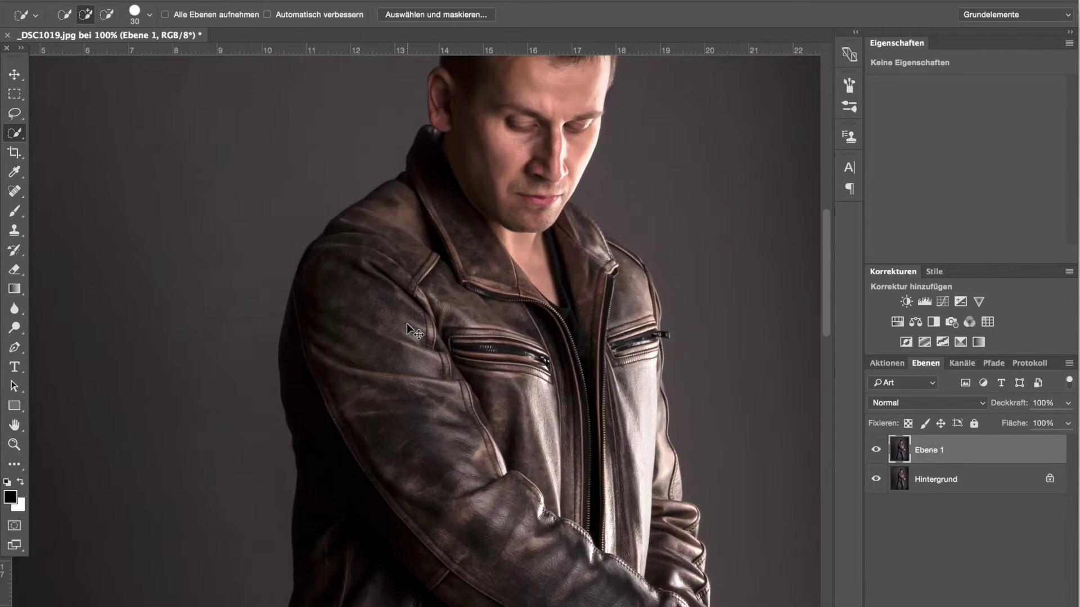
pyautogui.moveTo(821, 236); pyautogui.dragTo(822, 200)
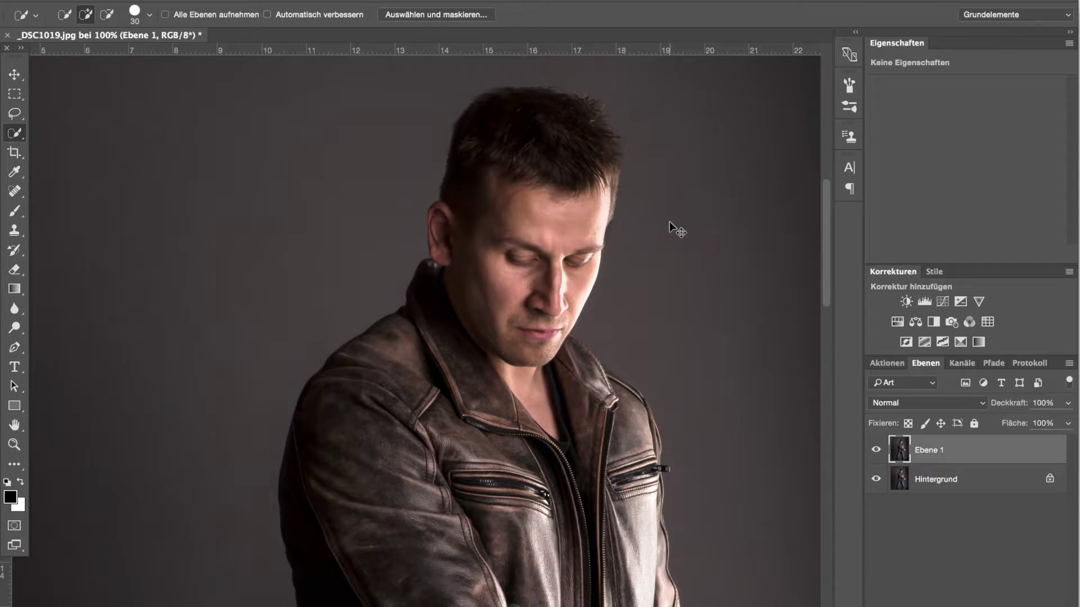
pyautogui.hotkey('ctrl', '+')
pyautogui.hotkey('ctrl', '+')
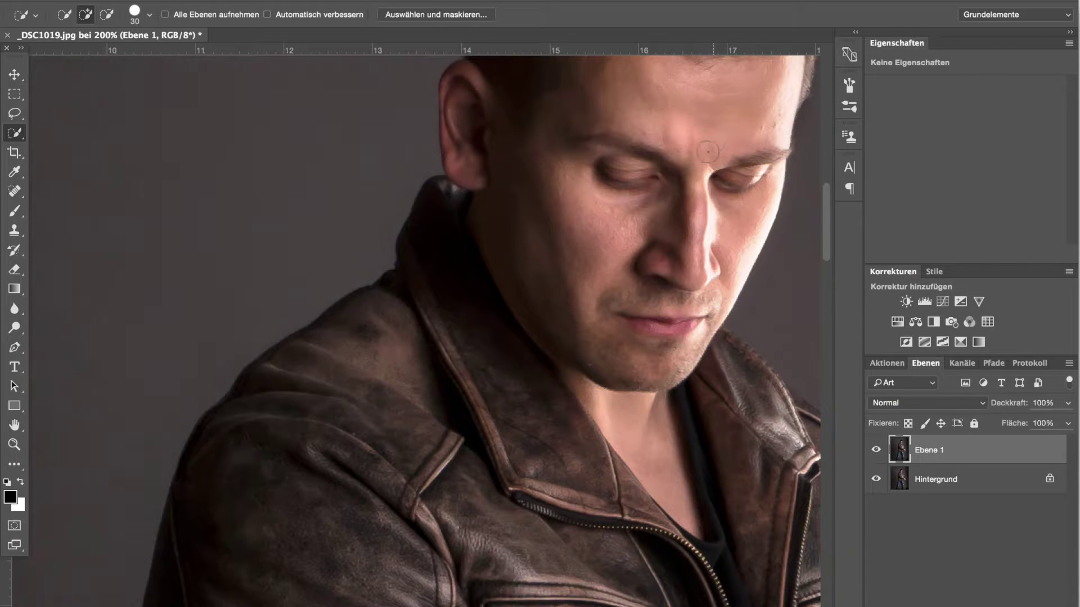
pyautogui.hotkey('ctrl', '-')
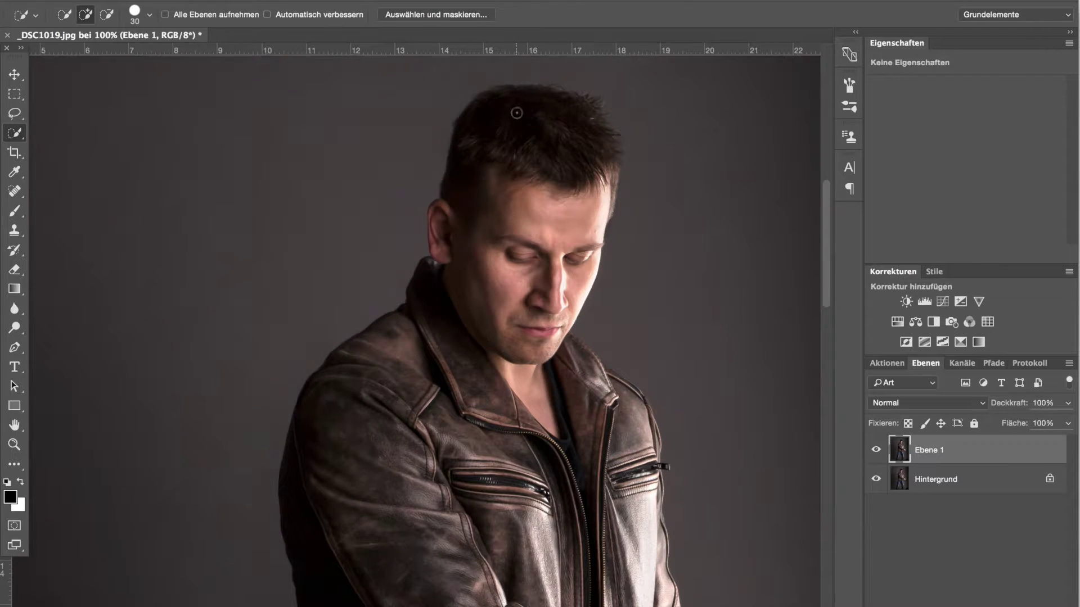
# - Brush-select the hair, forehead, face, neck, collar and both shoulders
pyautogui.moveTo(492, 111)
pyautogui.mouseDown()
pyautogui.moveTo(462, 159)
pyautogui.moveTo(456, 241)
pyautogui.mouseUp()
pyautogui.moveTo(569, 302); pyautogui.dragTo(558, 334)
pyautogui.moveTo(361, 333)
pyautogui.mouseDown()
pyautogui.moveTo(306, 388)
pyautogui.moveTo(324, 487)
pyautogui.moveTo(338, 495)
pyautogui.moveTo(446, 398)
pyautogui.mouseUp()
pyautogui.moveTo(587, 393); pyautogui.dragTo(553, 363)
pyautogui.moveTo(645, 439); pyautogui.dragTo(650, 440)
pyautogui.press('alt')
pyautogui.press('alt')
pyautogui.press('alt')
pyautogui.rightClick(17, 134)
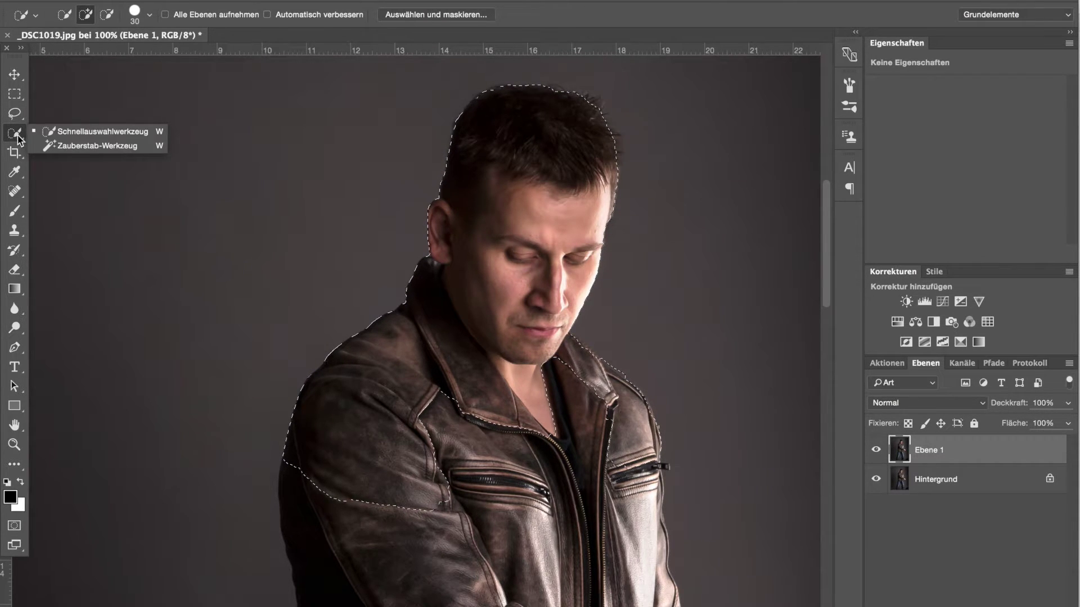
# - At 50% zoom, set Magic Wand tolerance to 100 and select the grey backdrop
pyautogui.click(93, 145)
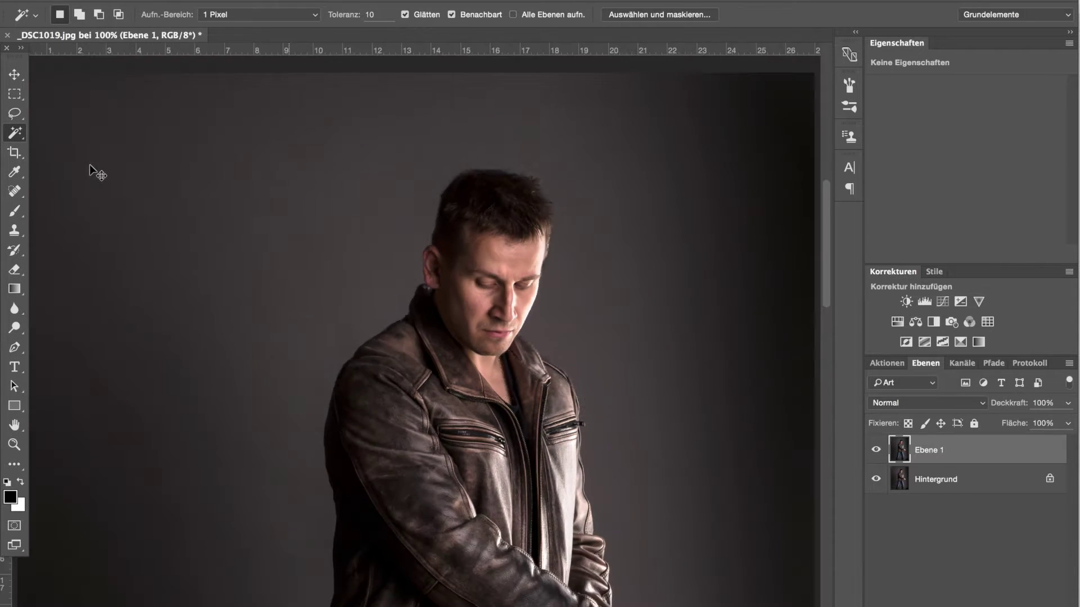
pyautogui.press('super+minus')
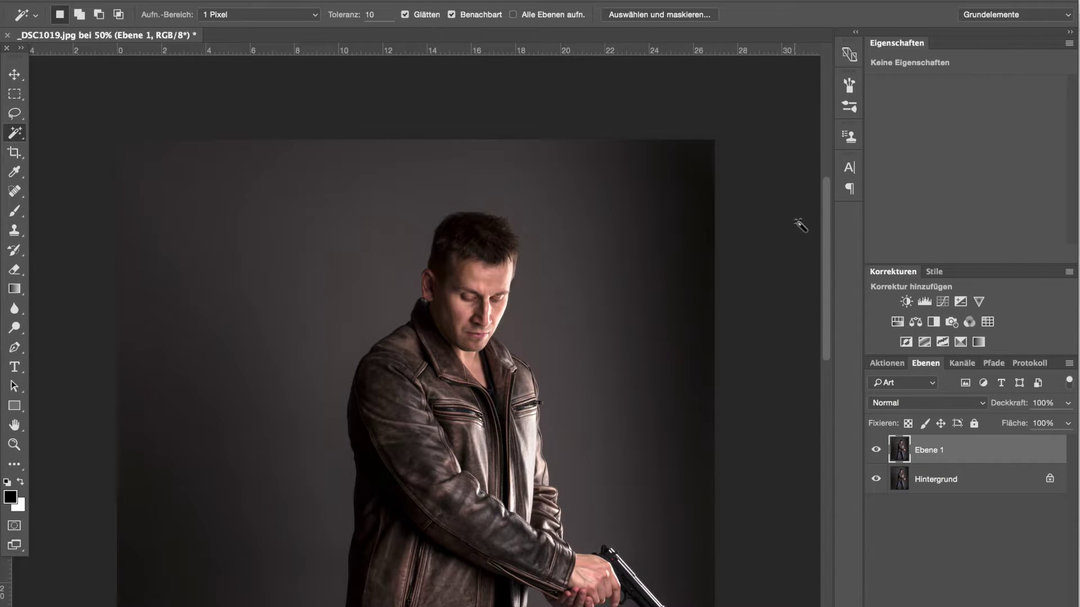
pyautogui.moveTo(826, 196)
pyautogui.mouseDown()
pyautogui.moveTo(835, 270)
pyautogui.moveTo(831, 239)
pyautogui.mouseUp()
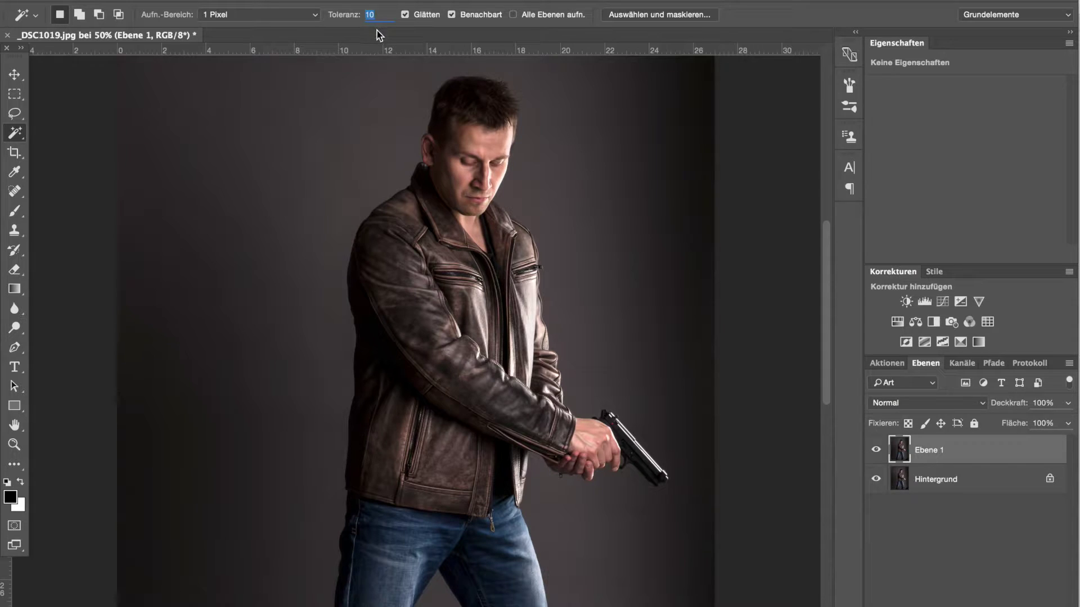
pyautogui.write('100')
pyautogui.click(172, 553)
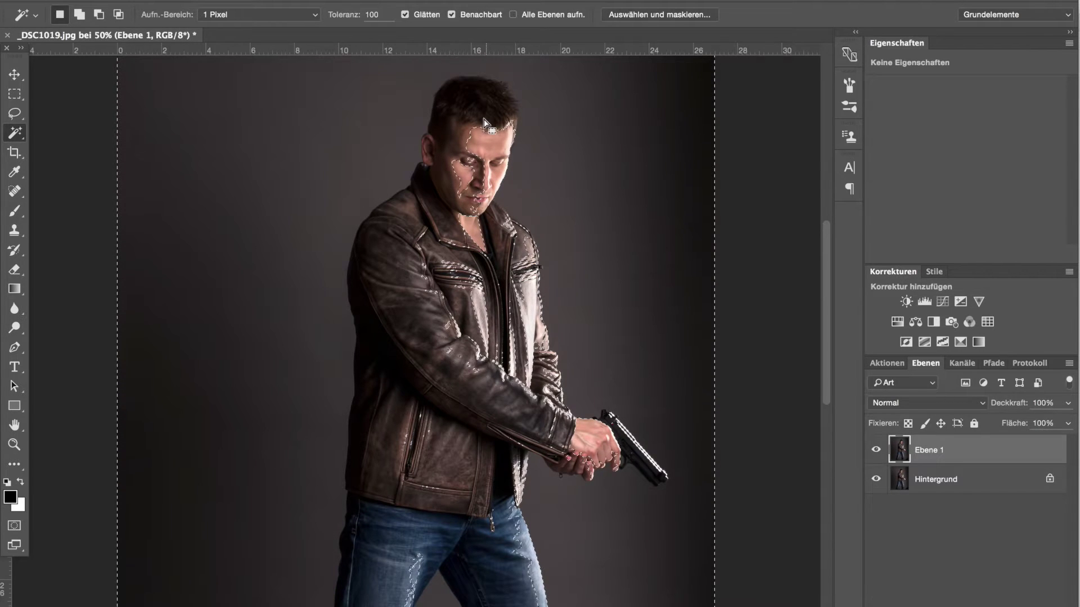
# - Deselect, wand-select background left of and above the head, and reset tolerance to 10
pyautogui.hotkey('ctrl', 'd')
pyautogui.write('5')
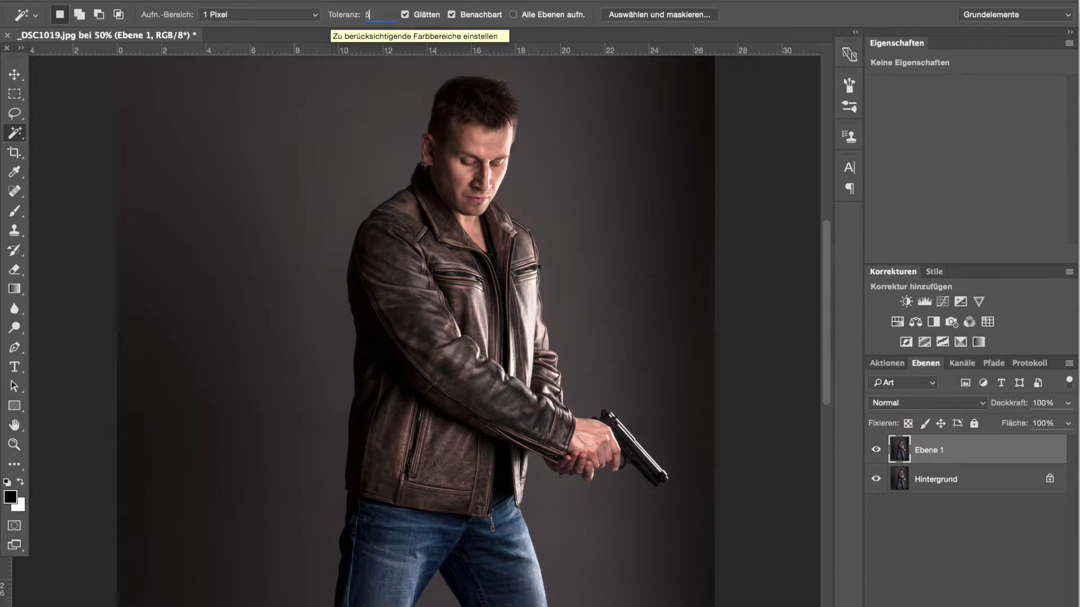
pyautogui.click(220, 225)
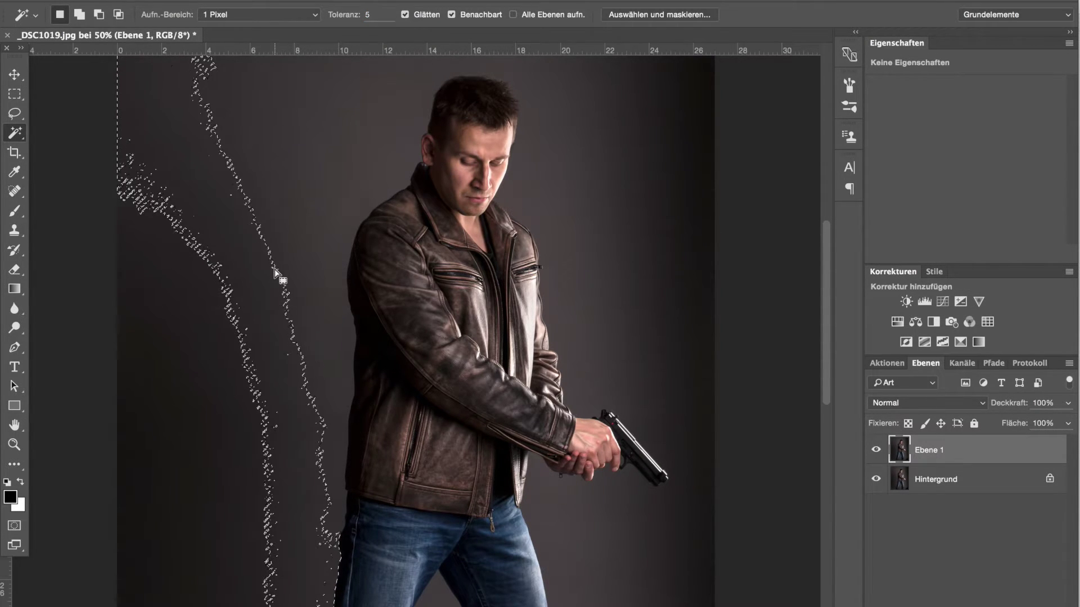
pyautogui.press('shift')
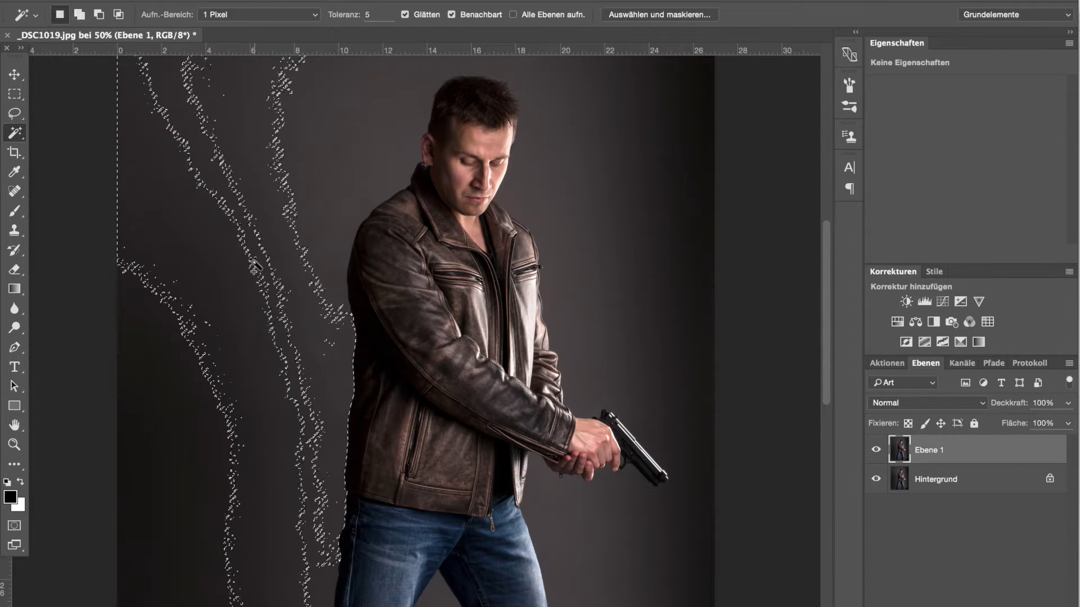
pyautogui.click(278, 246)
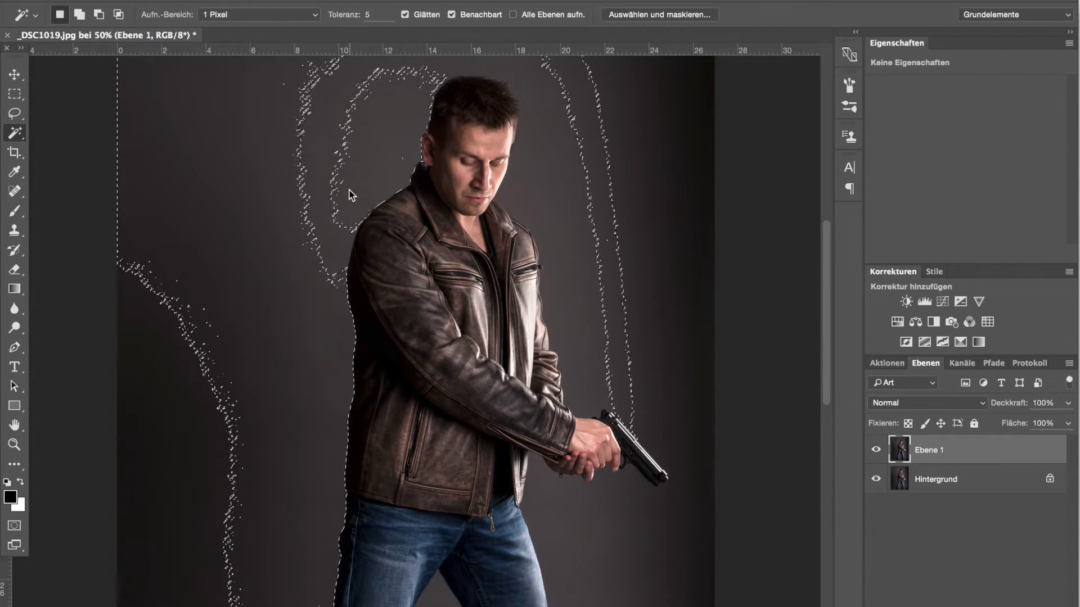
pyautogui.click(316, 170)
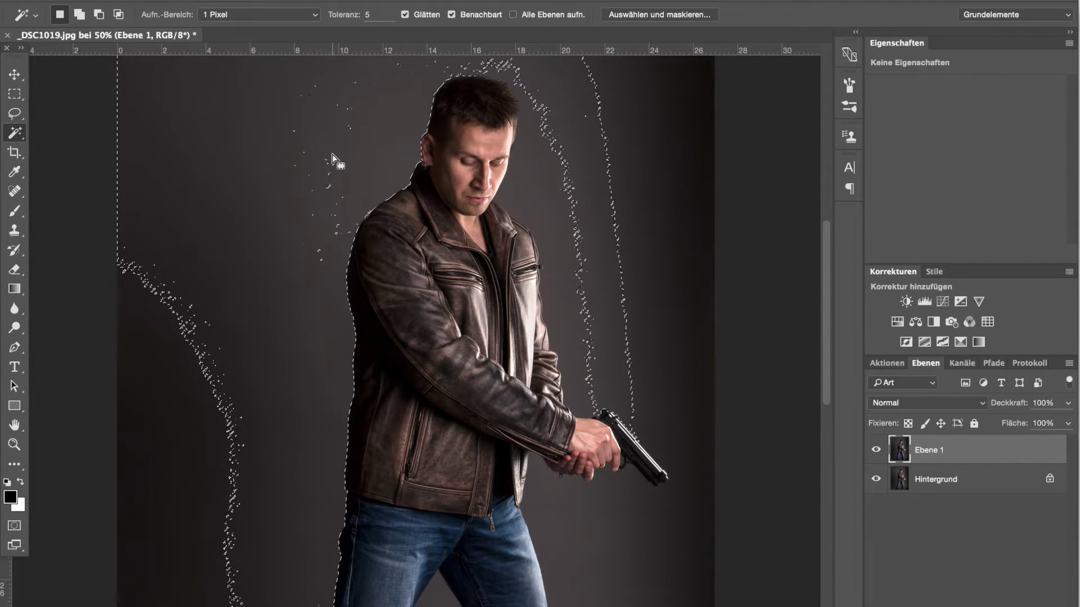
pyautogui.doubleClick(382, 16)
pyautogui.write('10')
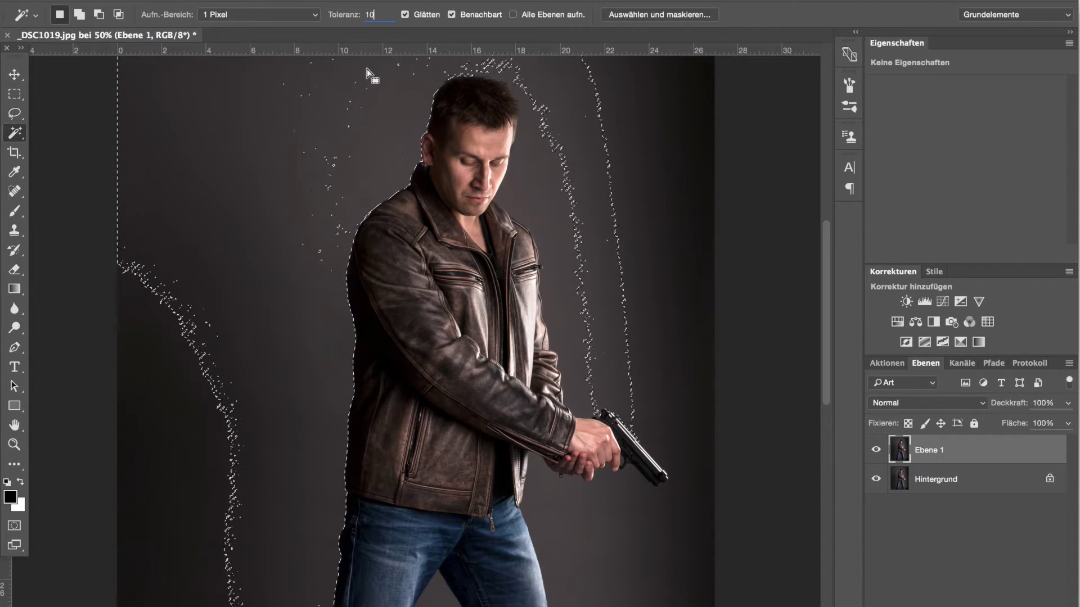
# - Add the background strips right of the face, figure and legs to the selection
pyautogui.keyDown('shift'); pyautogui.click(326, 179); pyautogui.keyUp('shift')
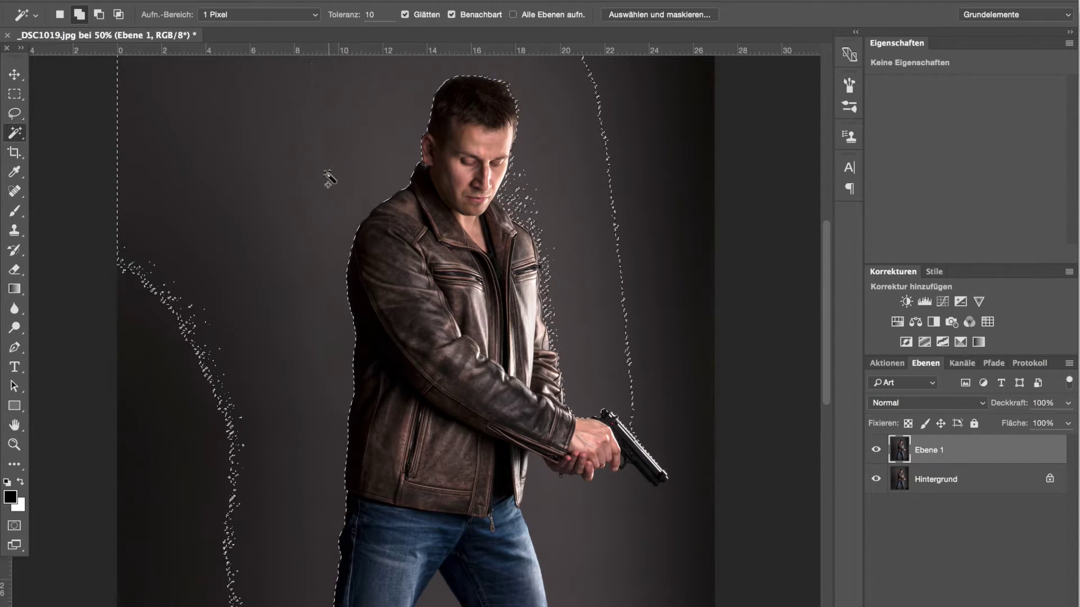
pyautogui.keyDown('shift'); pyautogui.click(188, 169); pyautogui.keyUp('shift')
pyautogui.keyDown('shift'); pyautogui.click(535, 213); pyautogui.keyUp('shift')
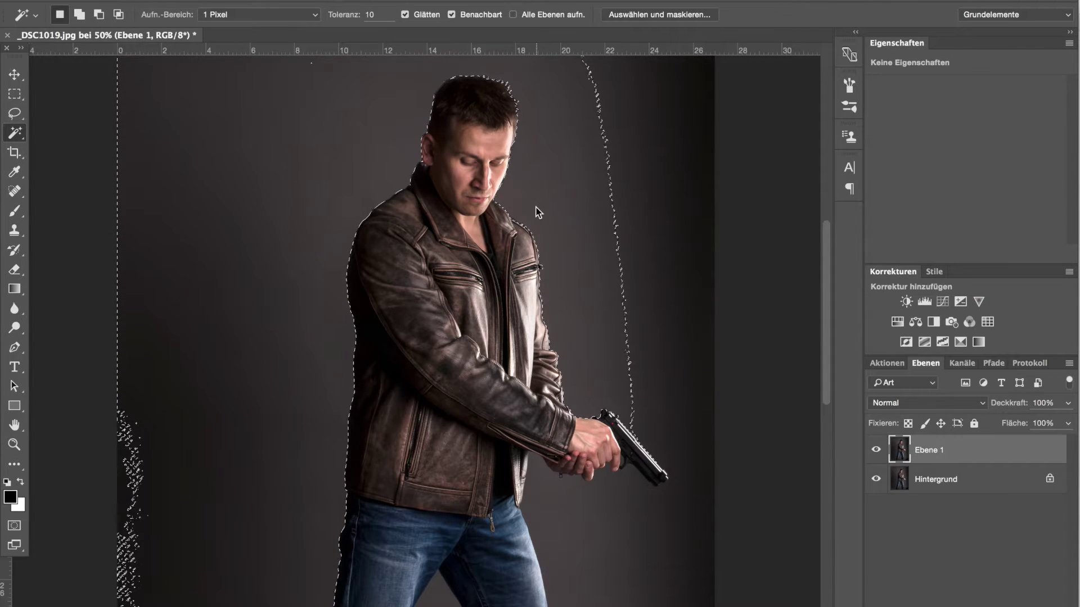
pyautogui.keyDown('shift'); pyautogui.click(660, 190); pyautogui.keyUp('shift')
pyautogui.keyDown('shift'); pyautogui.click(606, 179); pyautogui.keyUp('shift')
pyautogui.keyDown('shift'); pyautogui.click(706, 158); pyautogui.keyUp('shift')
pyautogui.scroll(-10, 677, 193)
pyautogui.scroll(2, 677, 193)
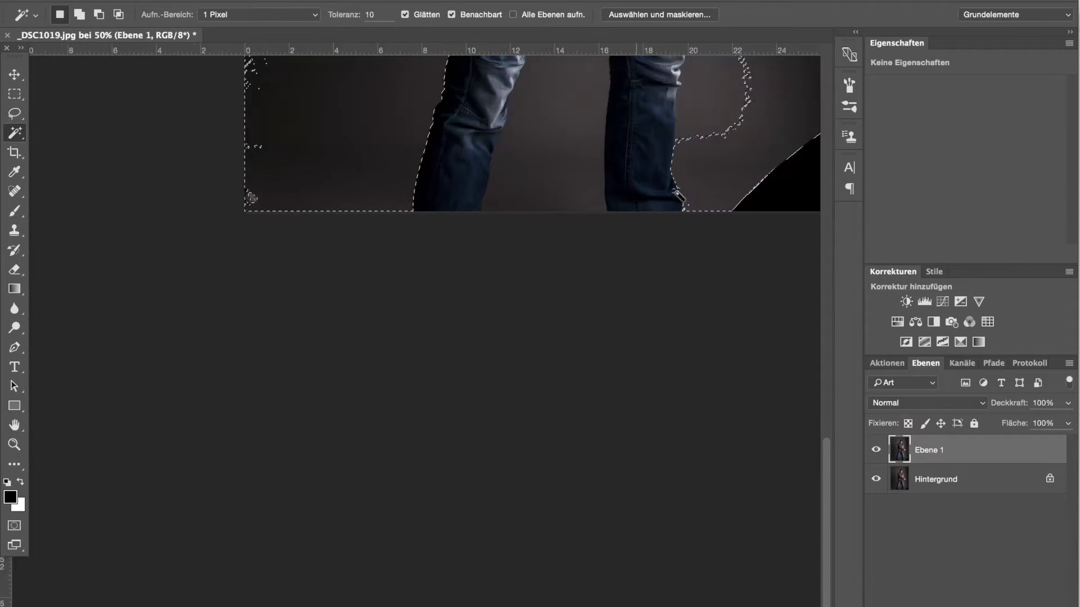
pyautogui.scroll(3, 677, 194)
pyautogui.scroll(1, 677, 194)
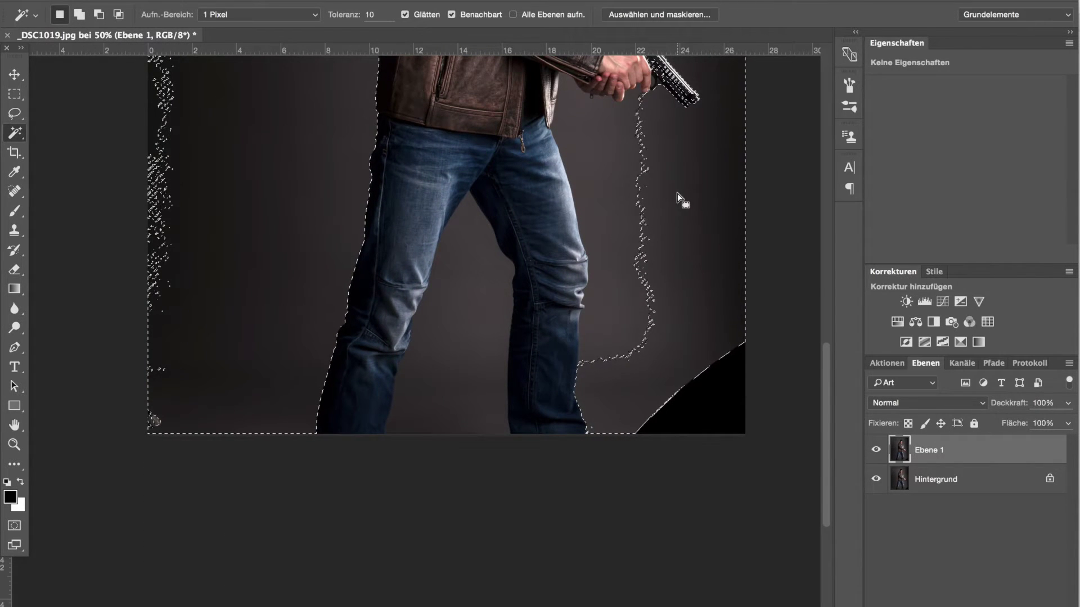
pyautogui.keyDown('shift'); pyautogui.click(613, 188); pyautogui.keyUp('shift')
pyautogui.scroll(1, 684, 164)
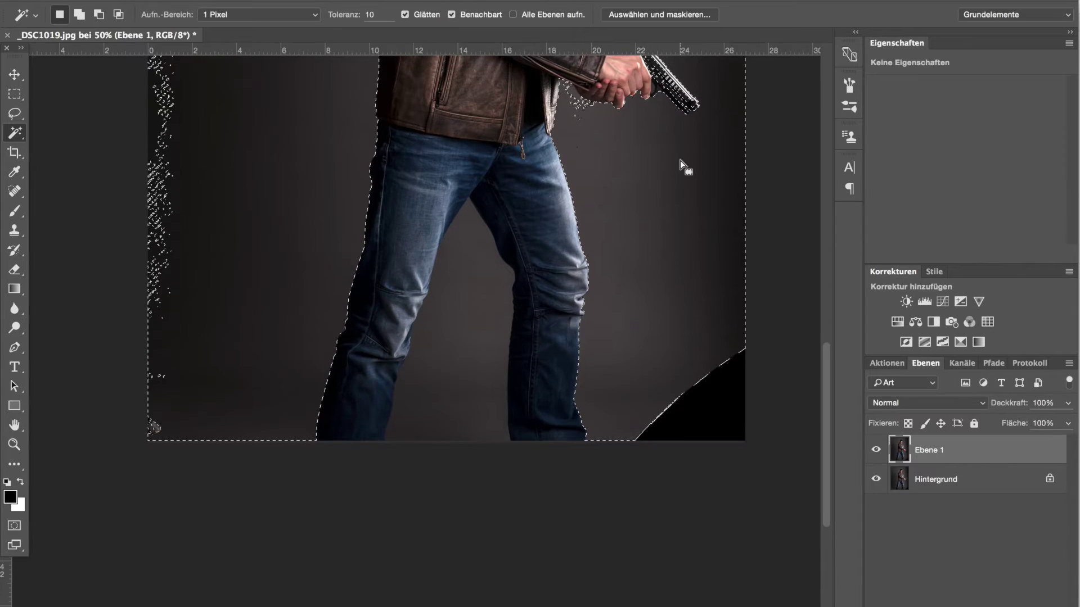
pyautogui.scroll(4, 684, 164)
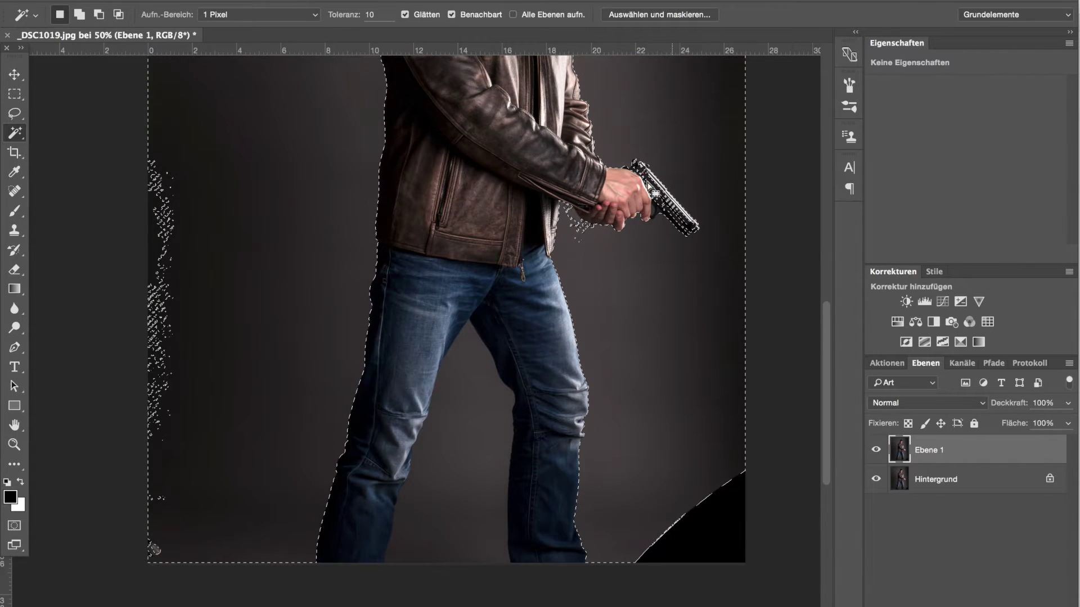
# - Add the background around the hand, between the legs and along the left edge
pyautogui.keyDown('shift'); pyautogui.click(577, 224); pyautogui.keyUp('shift')
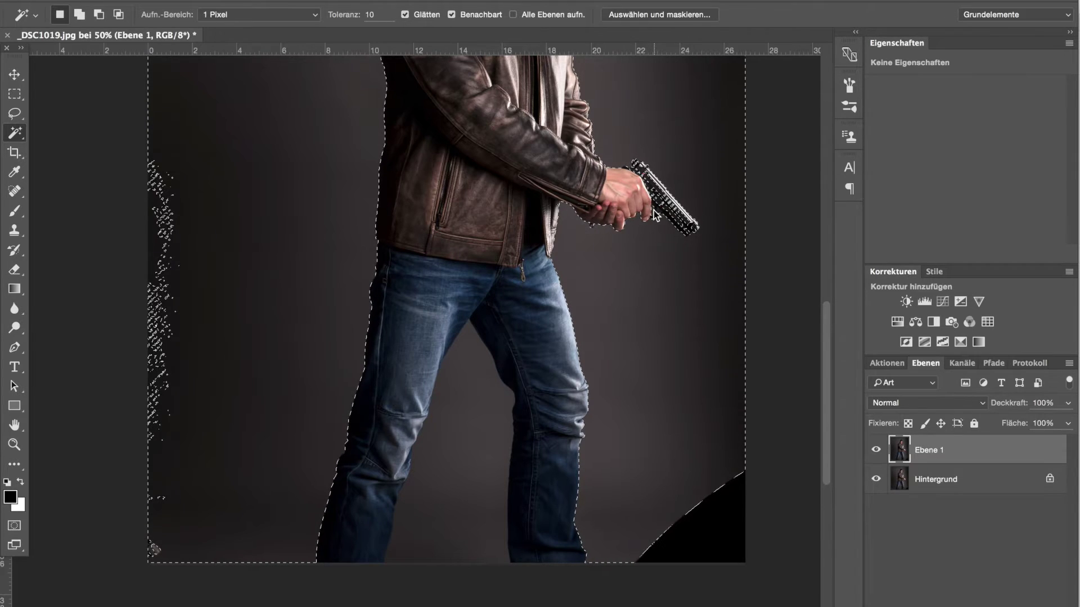
pyautogui.keyDown('shift'); pyautogui.click(445, 521); pyautogui.keyUp('shift')
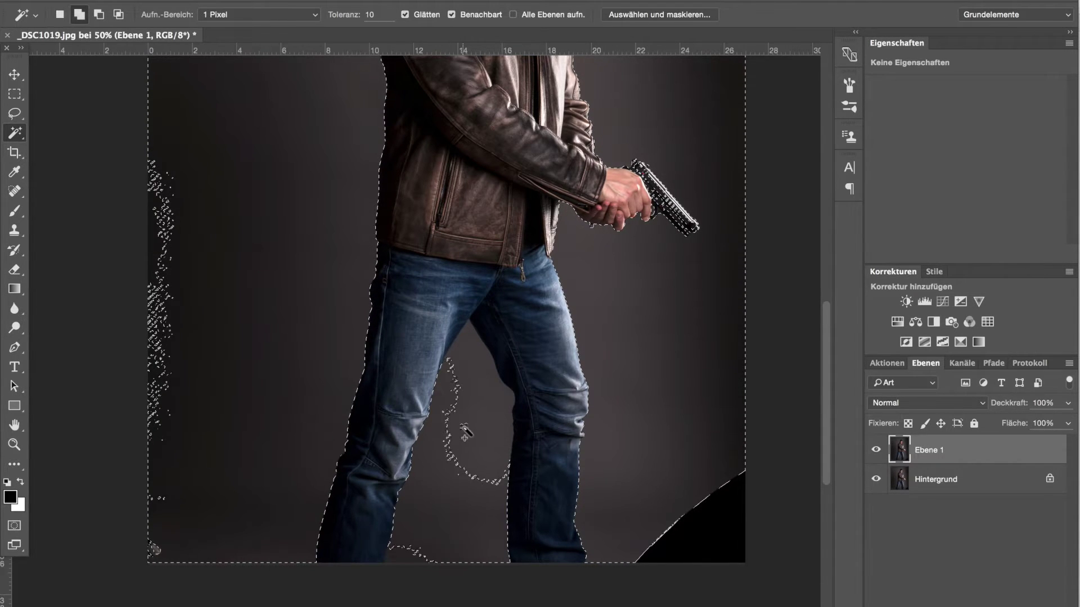
pyautogui.keyDown('shift'); pyautogui.click(406, 558); pyautogui.keyUp('shift')
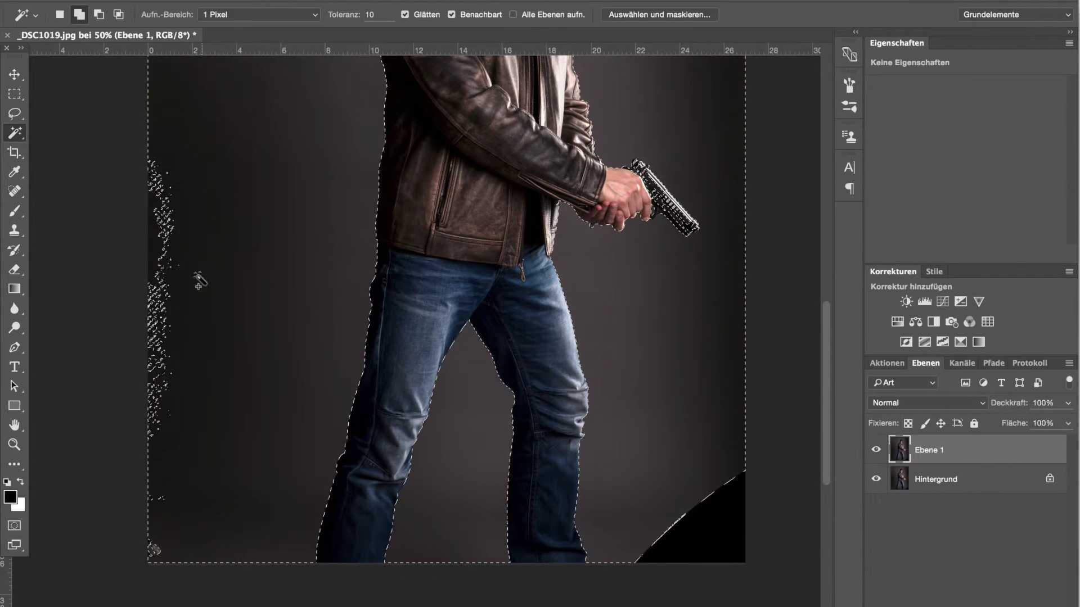
pyautogui.keyDown('shift'); pyautogui.click(154, 284); pyautogui.keyUp('shift')
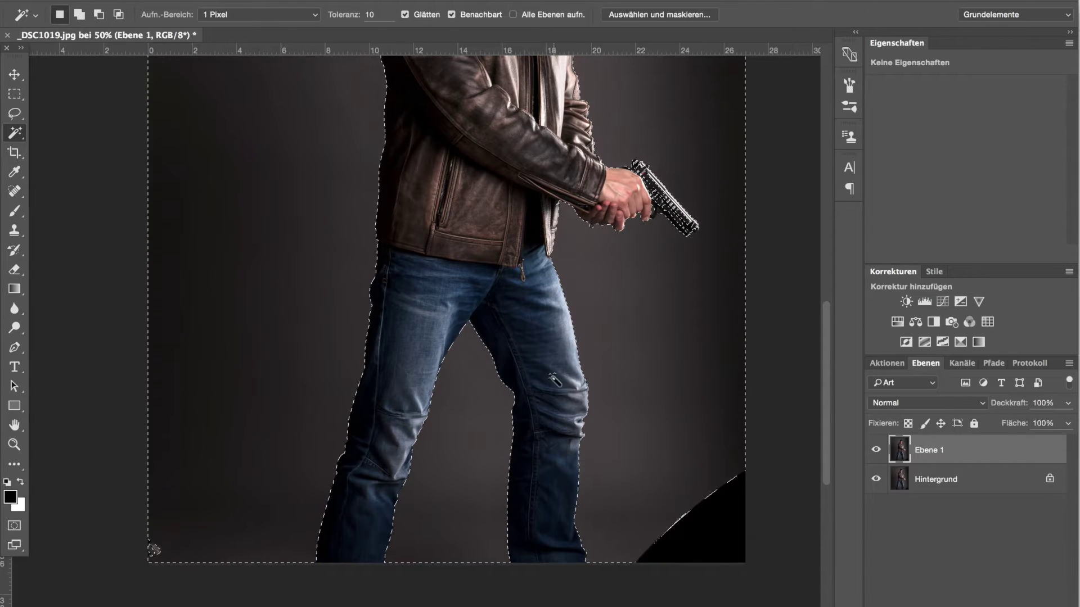
pyautogui.scroll(10, 553, 380)
pyautogui.scroll(-5, 554, 381)
pyautogui.scroll(-2, 554, 380)
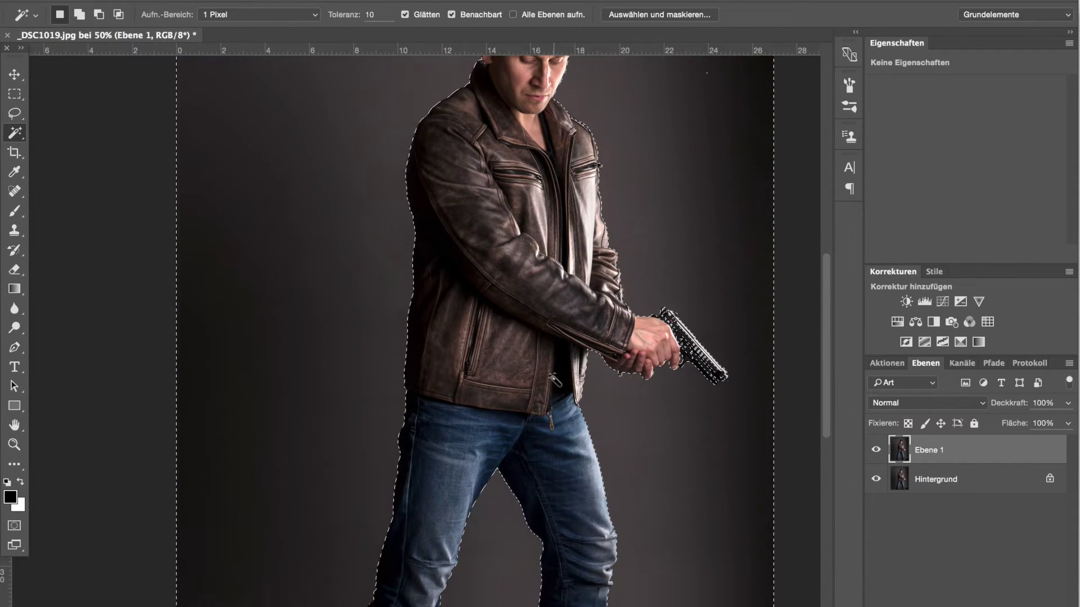
pyautogui.hscroll(2, 554, 380)
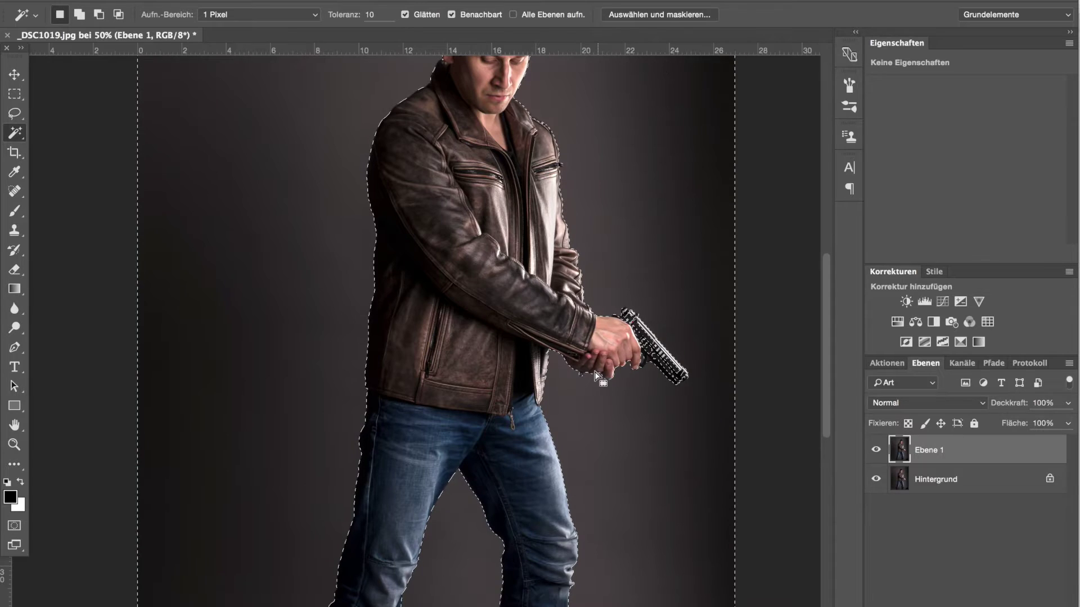
pyautogui.scroll(-6, 596, 360)
pyautogui.hscroll(1, 596, 360)
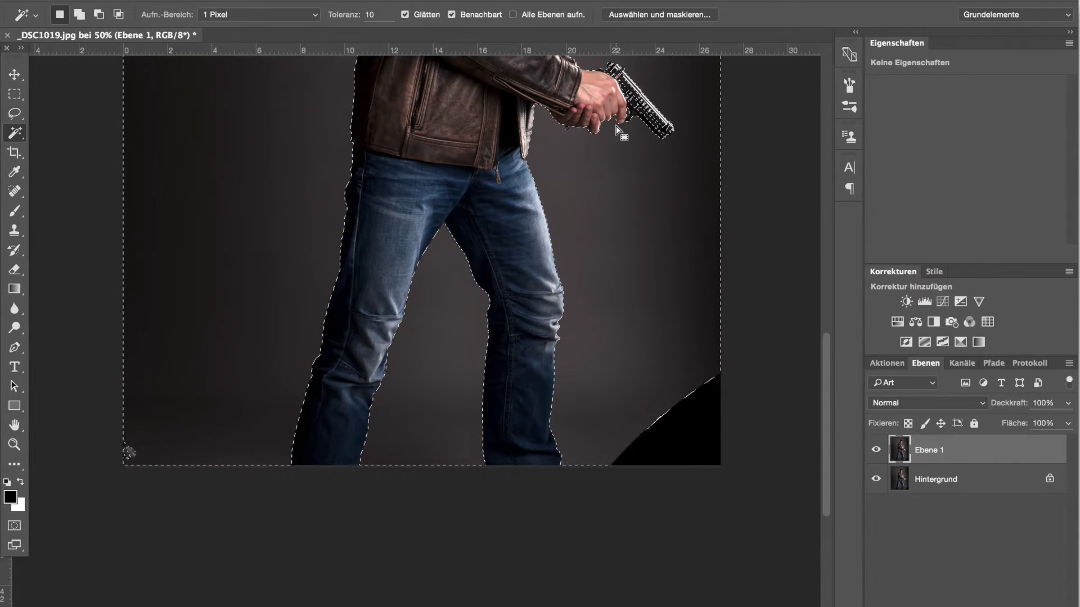
pyautogui.click(16, 115)
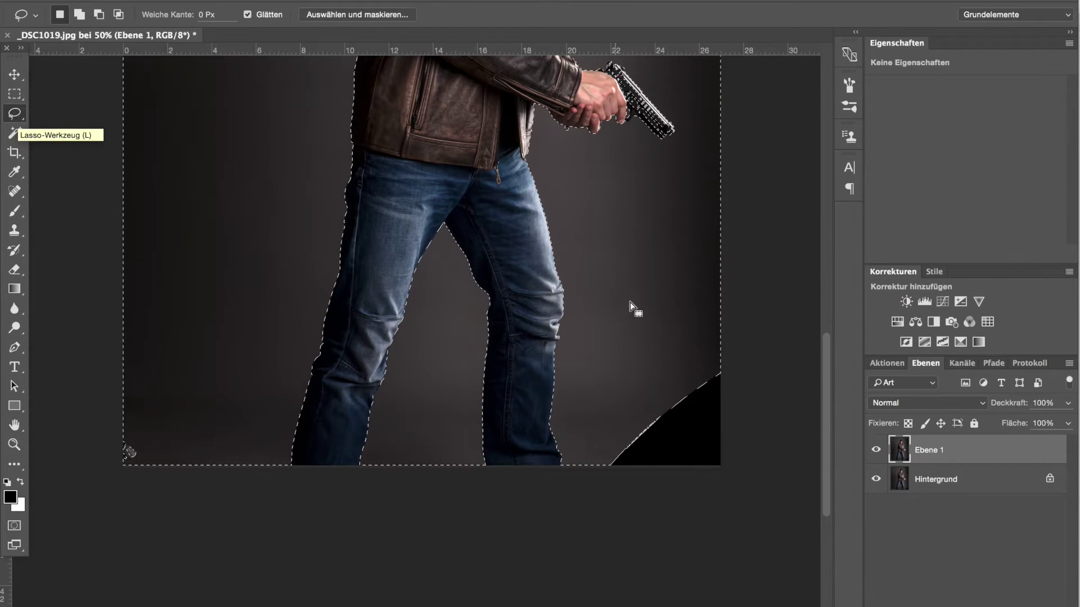
# - Shift-lasso the leftover lower-left corner background into the selection
pyautogui.moveTo(825, 356); pyautogui.dragTo(824, 326)
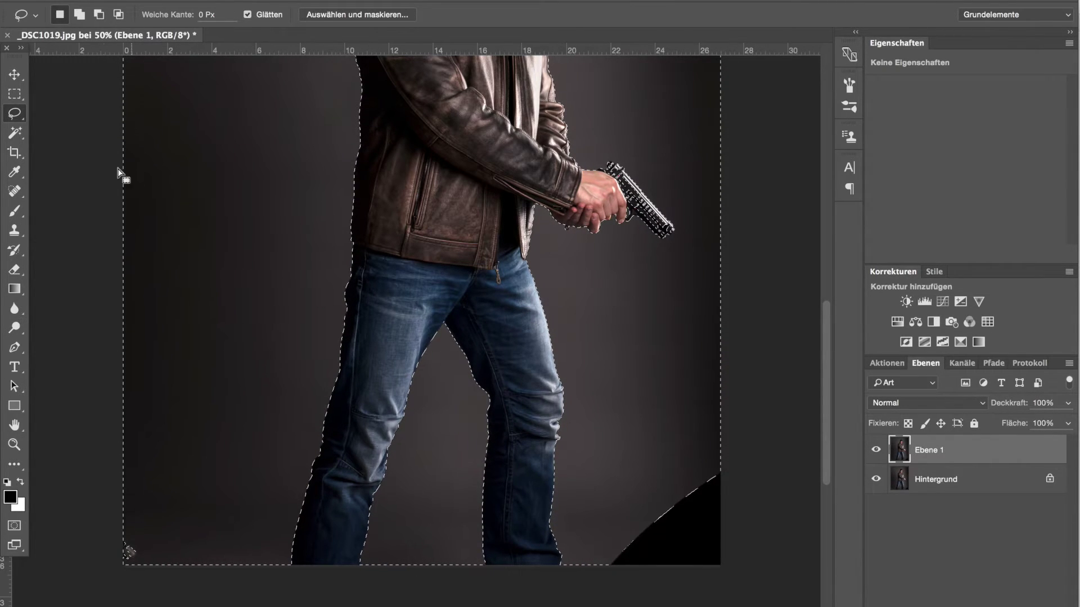
pyautogui.press('alt')
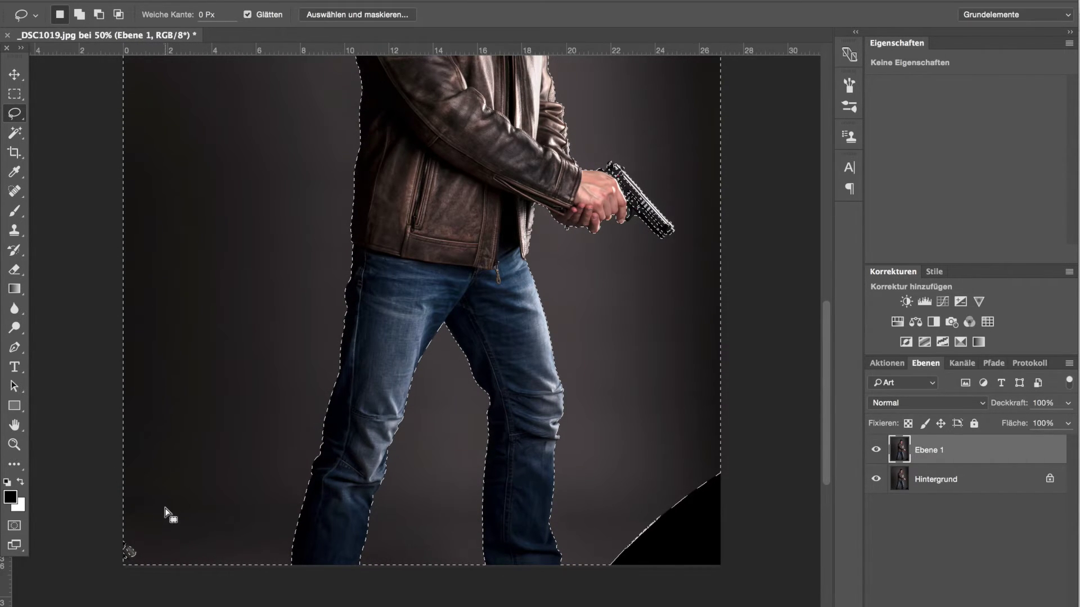
pyautogui.press('shift')
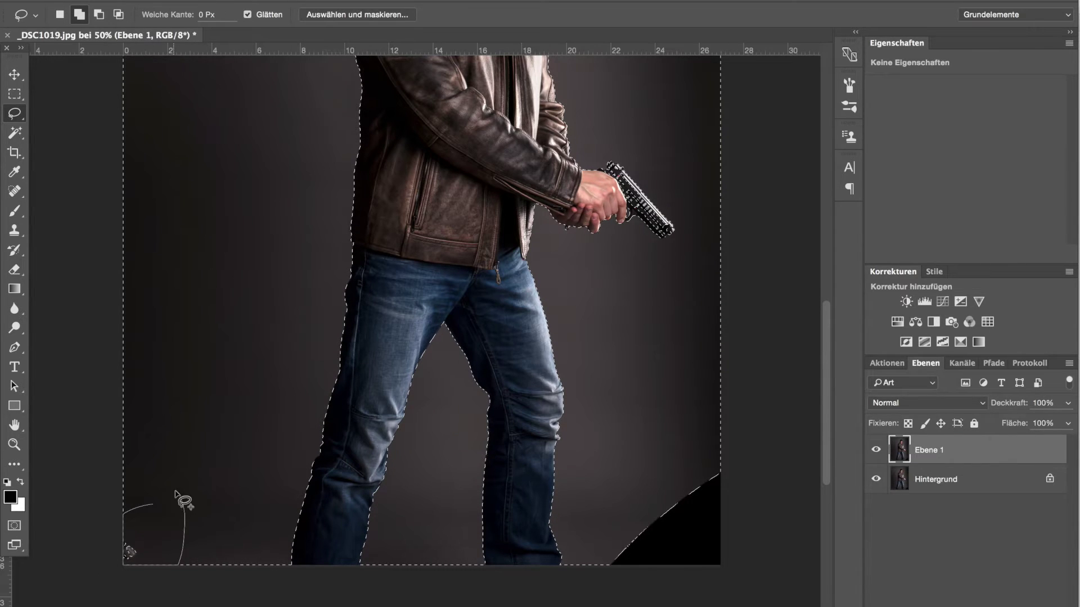
pyautogui.moveTo(715, 436)
pyautogui.mouseDown()
pyautogui.moveTo(598, 568)
pyautogui.moveTo(737, 398)
pyautogui.moveTo(720, 422)
pyautogui.mouseUp()
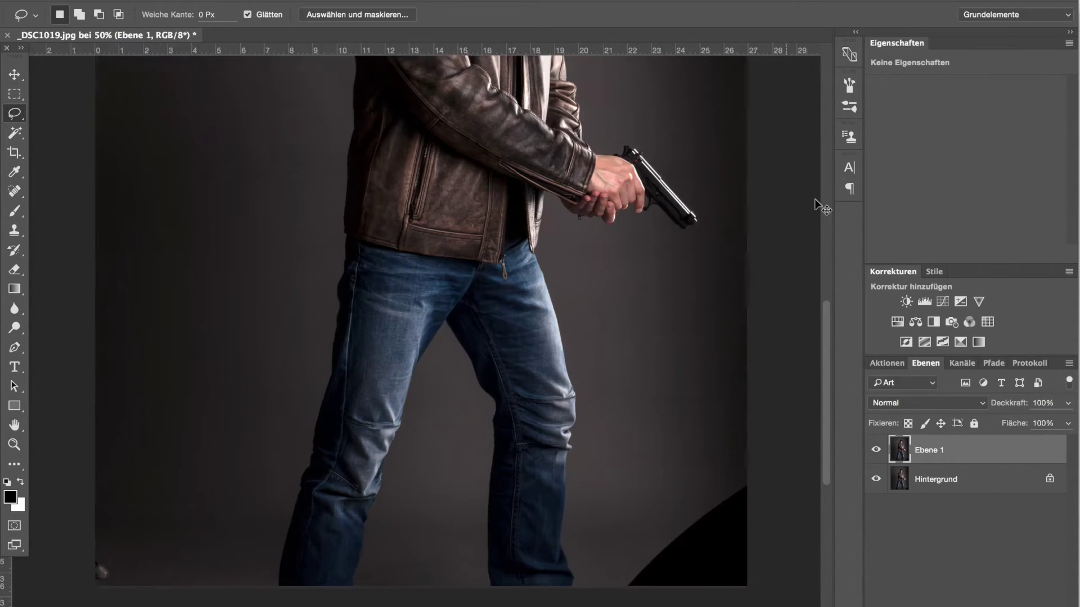
pyautogui.hotkey('ctrl', '+')
pyautogui.hotkey('ctrl', '+')
pyautogui.hotkey('ctrl', '+')
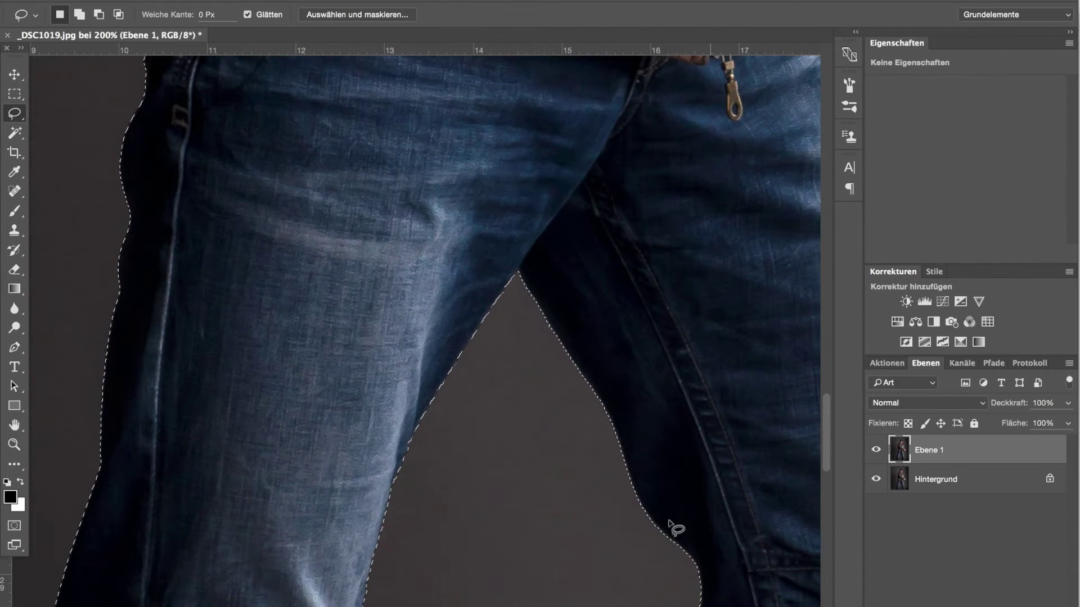
# - Alt-lasso the pistol body and muzzle out of the background selection
pyautogui.hscroll(3, 692, 502)
pyautogui.hscroll(5, 416, 330)
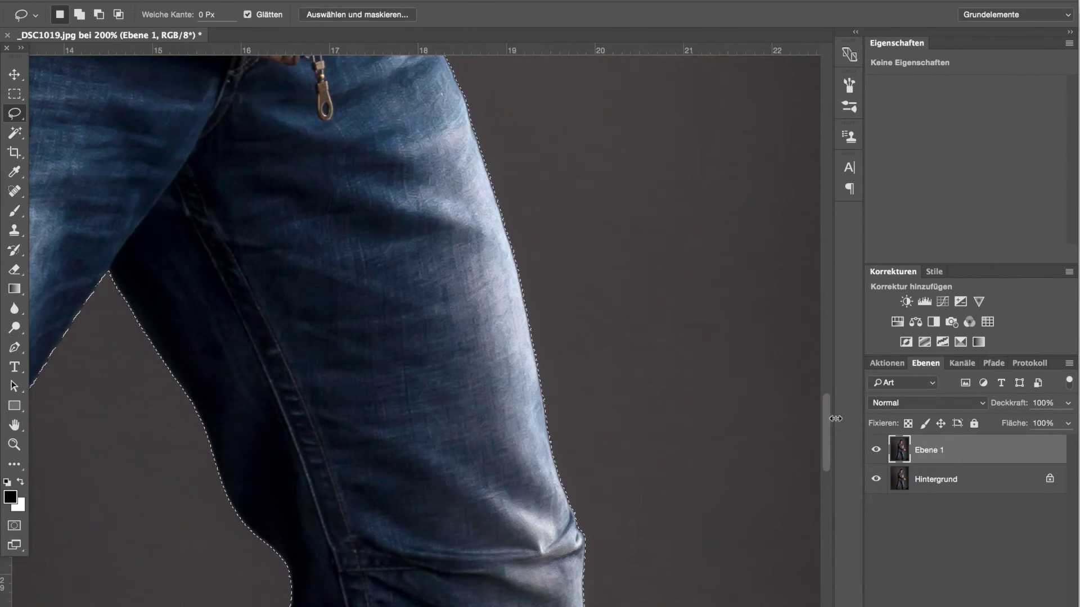
pyautogui.moveTo(826, 418); pyautogui.dragTo(827, 368)
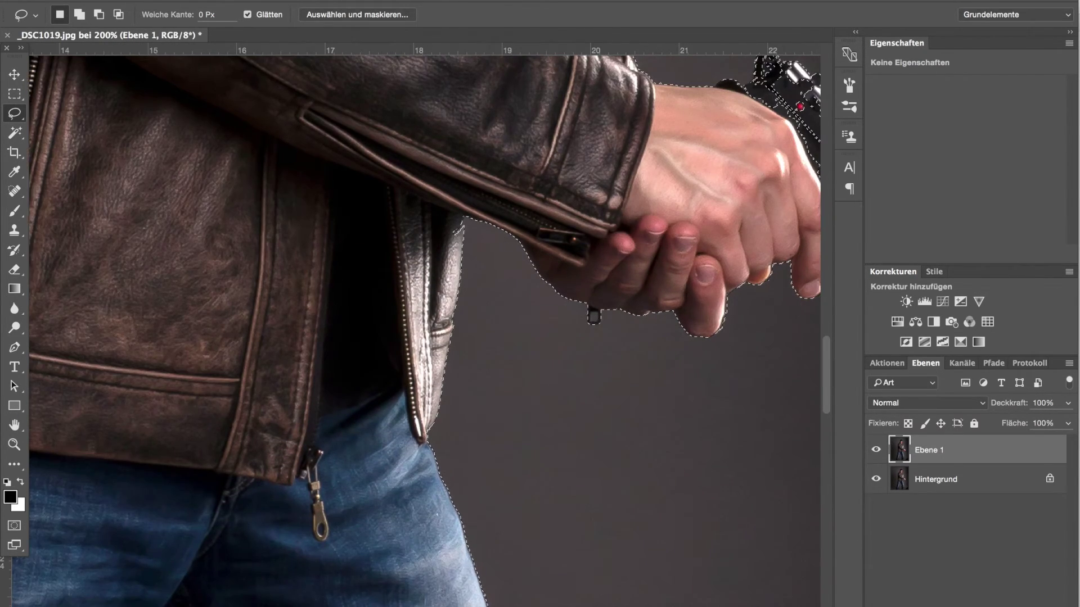
pyautogui.hscroll(5, 827, 367)
pyautogui.scroll(3, 827, 369)
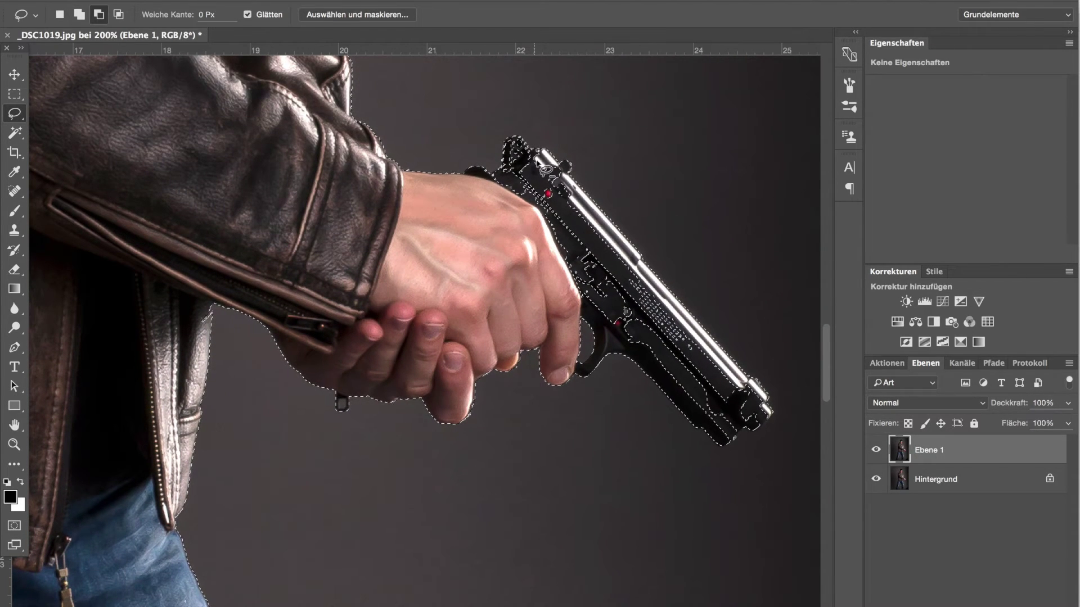
pyautogui.press('alt')
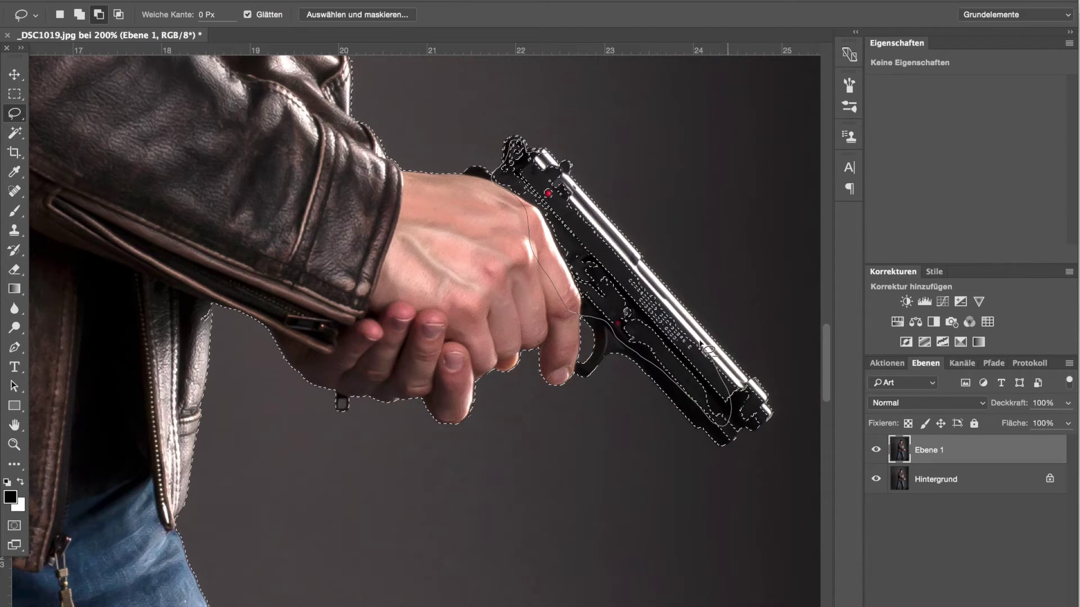
pyautogui.moveTo(668, 384); pyautogui.dragTo(614, 235)
pyautogui.press('alt')
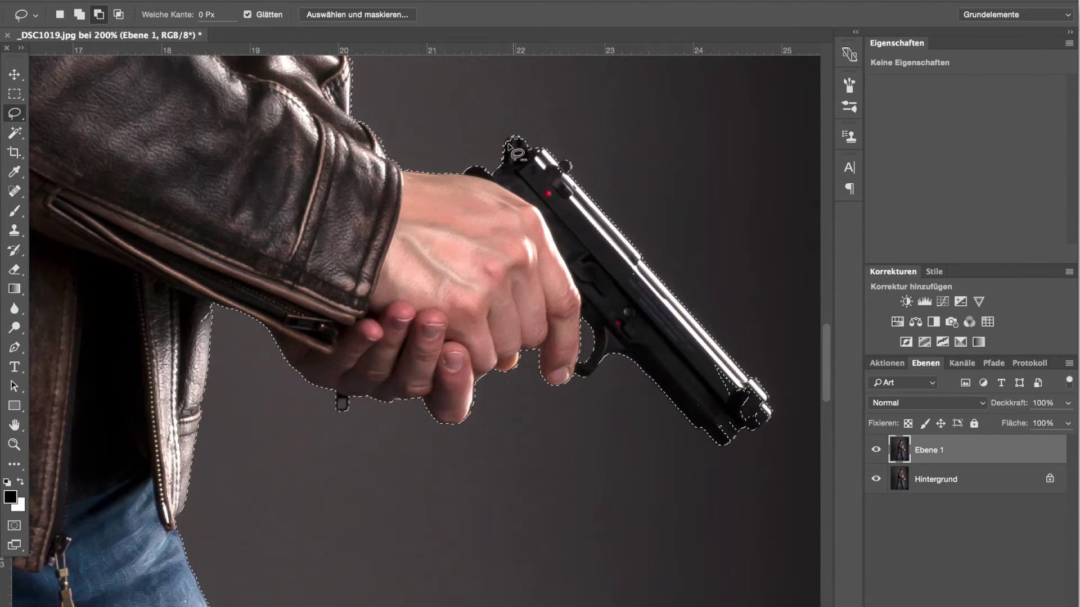
pyautogui.moveTo(708, 355)
pyautogui.mouseDown()
pyautogui.moveTo(755, 400)
pyautogui.moveTo(739, 415)
pyautogui.mouseUp()
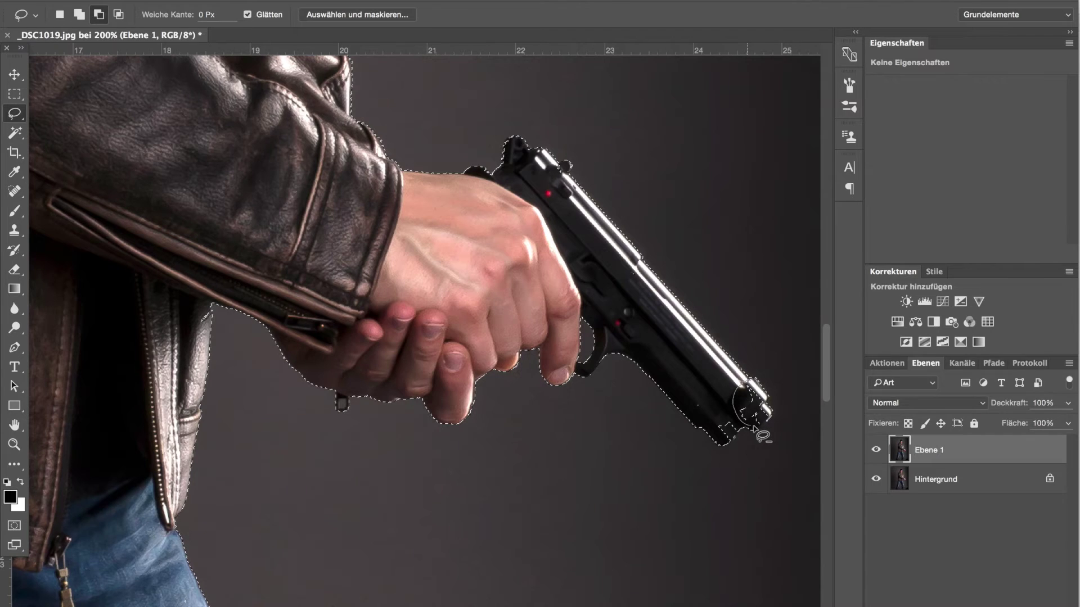
pyautogui.moveTo(760, 392); pyautogui.dragTo(758, 395)
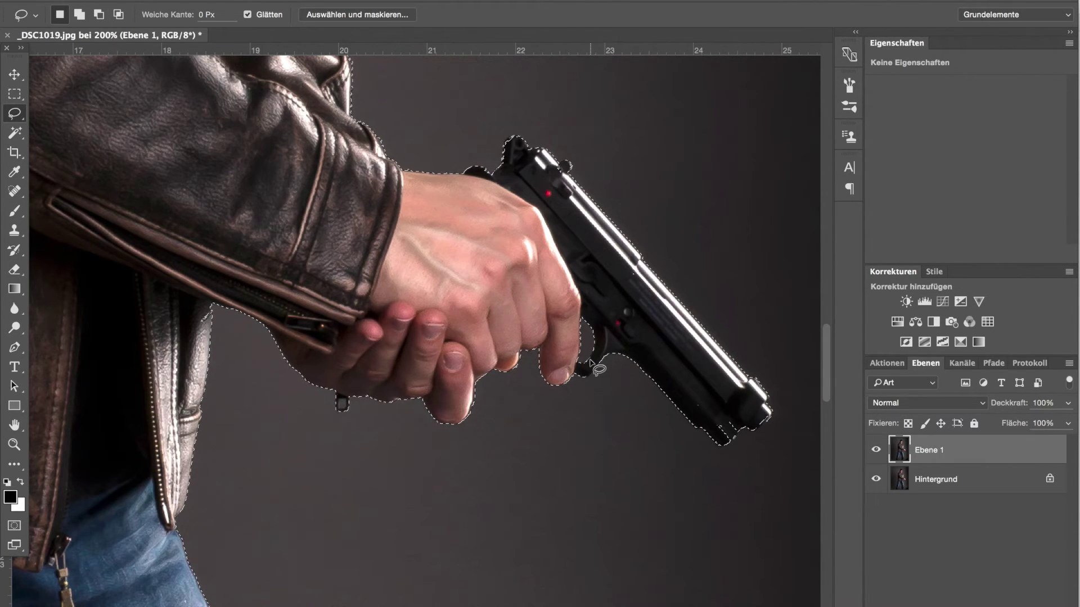
pyautogui.hotkey('ctrl', '-')
pyautogui.hotkey('ctrl', '-')
pyautogui.hotkey('ctrl', '-')
pyautogui.hotkey('ctrl', '-')
pyautogui.hotkey('ctrl', '-')
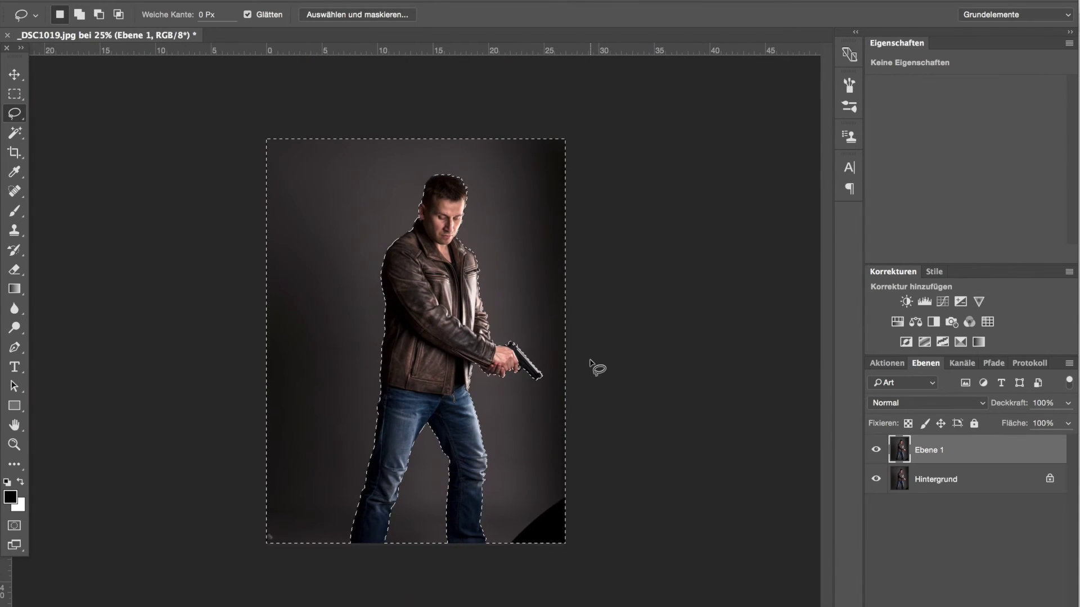
# - Invert the selection with Auswahl umkehren and copy the man onto new layer Ebene 2
pyautogui.click(20, 134)
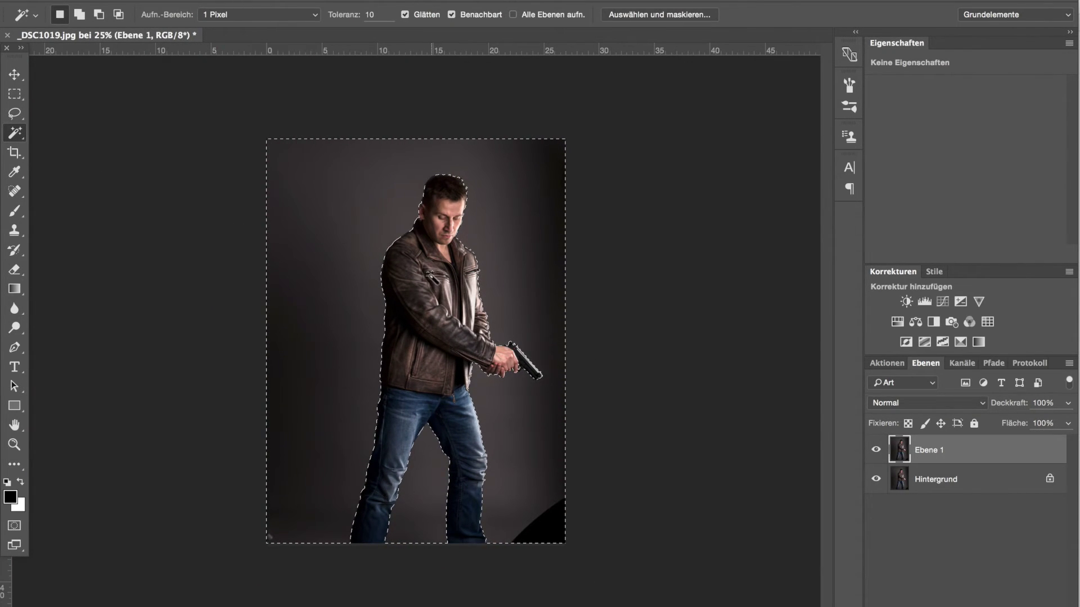
pyautogui.rightClick(431, 271)
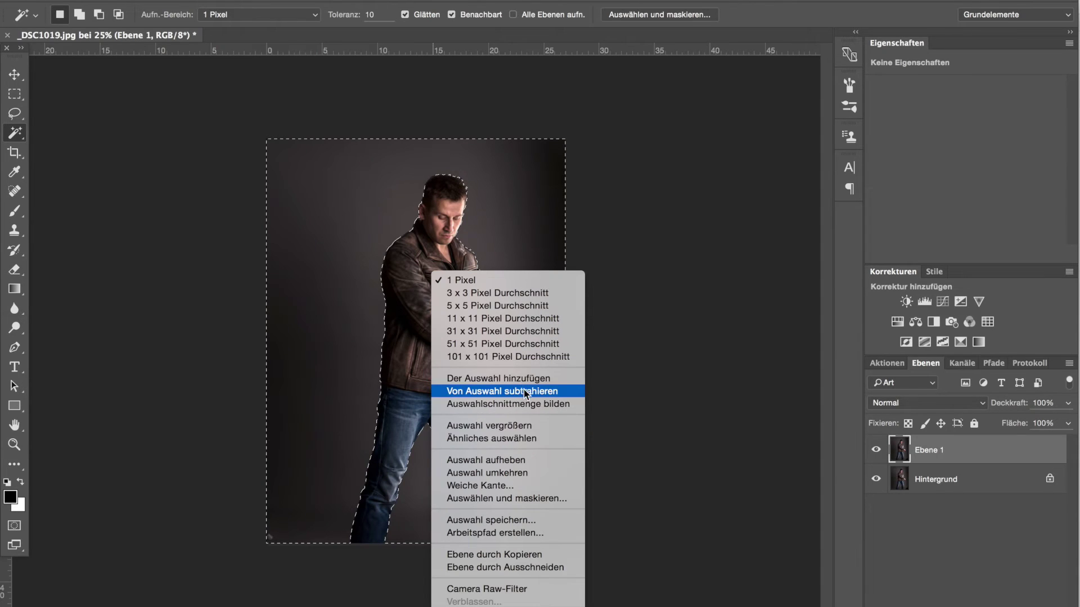
pyautogui.click(515, 472)
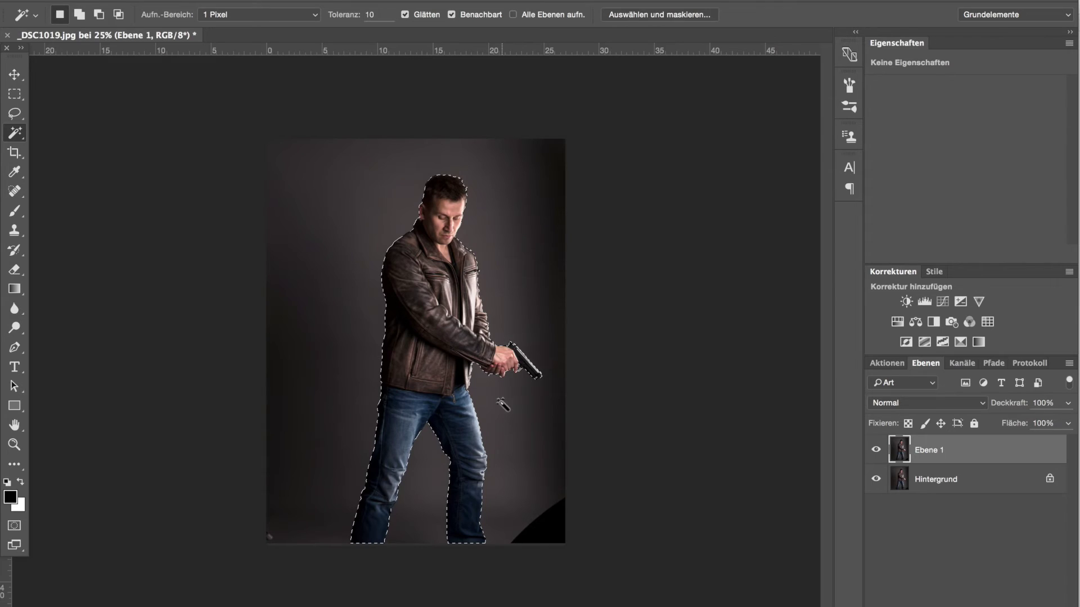
pyautogui.hotkey('ctrl', 'j')
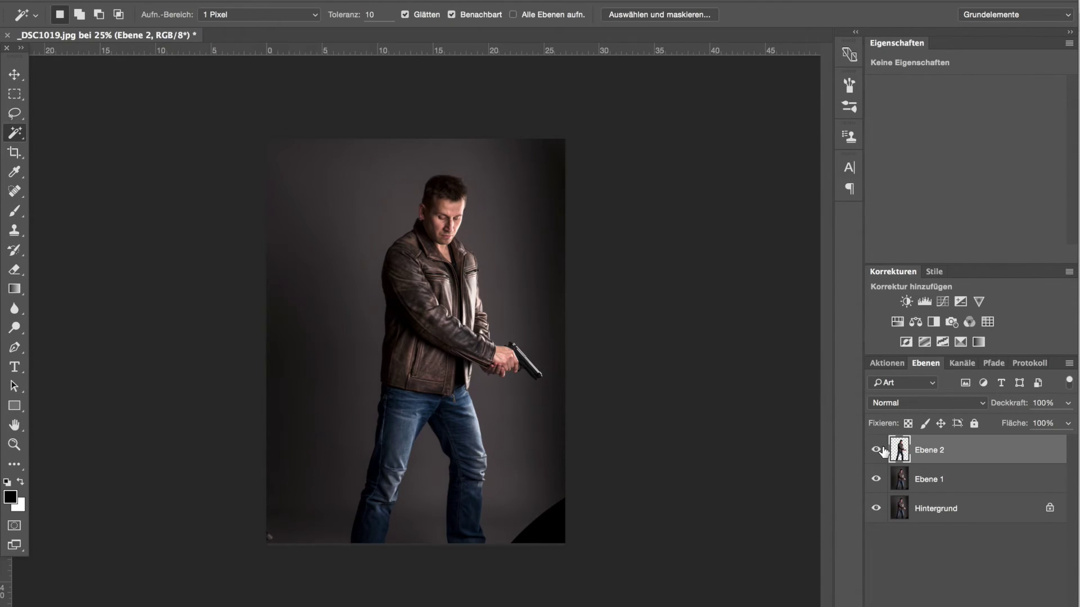
# - Alt-click Ebene 2's eye icon to hide Ebene 1 and Hintergrund
pyautogui.keyDown('alt'); pyautogui.click(876, 450); pyautogui.keyUp('alt')
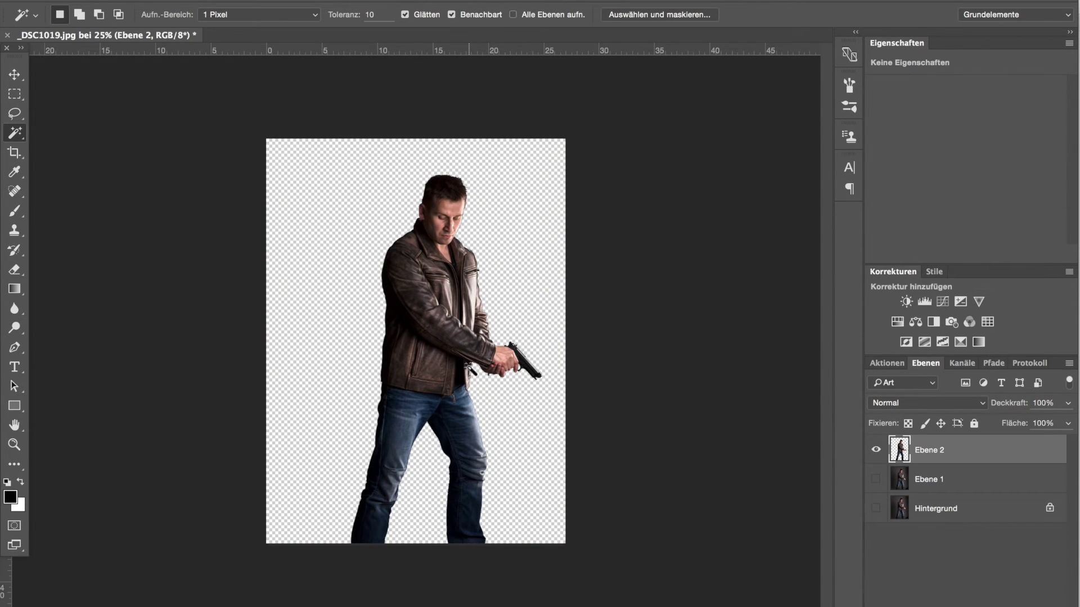